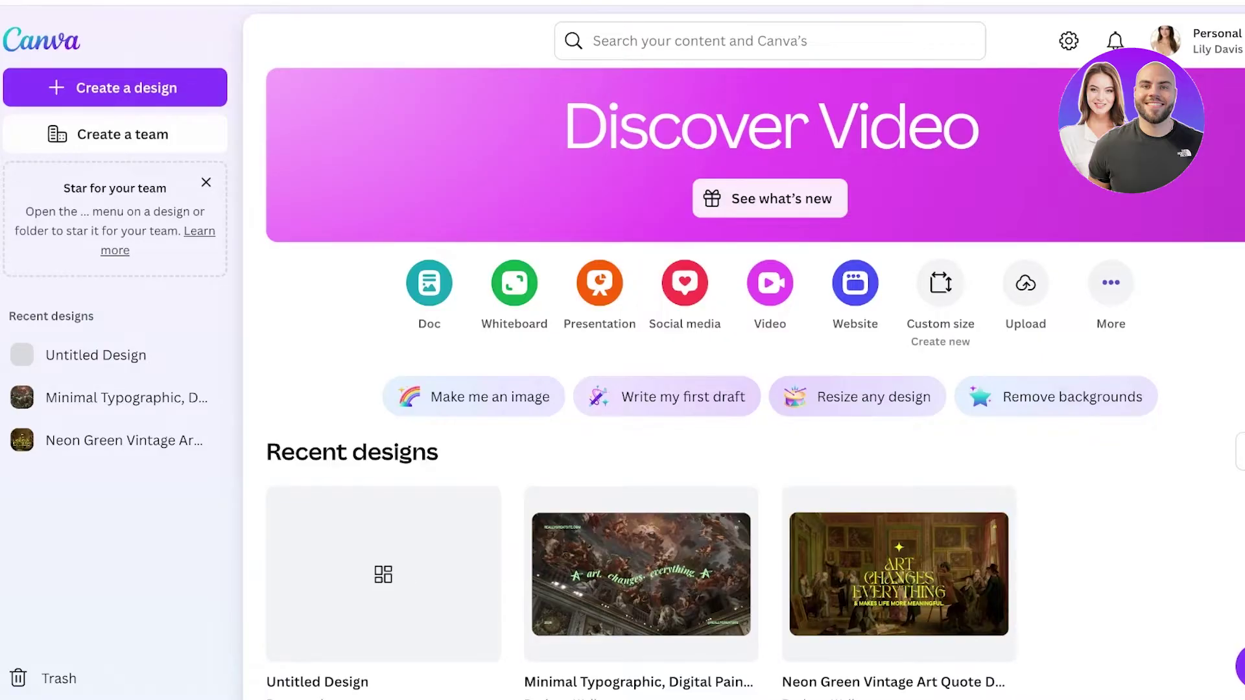
# Create a new blank presentation and title it "Cartoon"
pyautogui.click(599, 283)
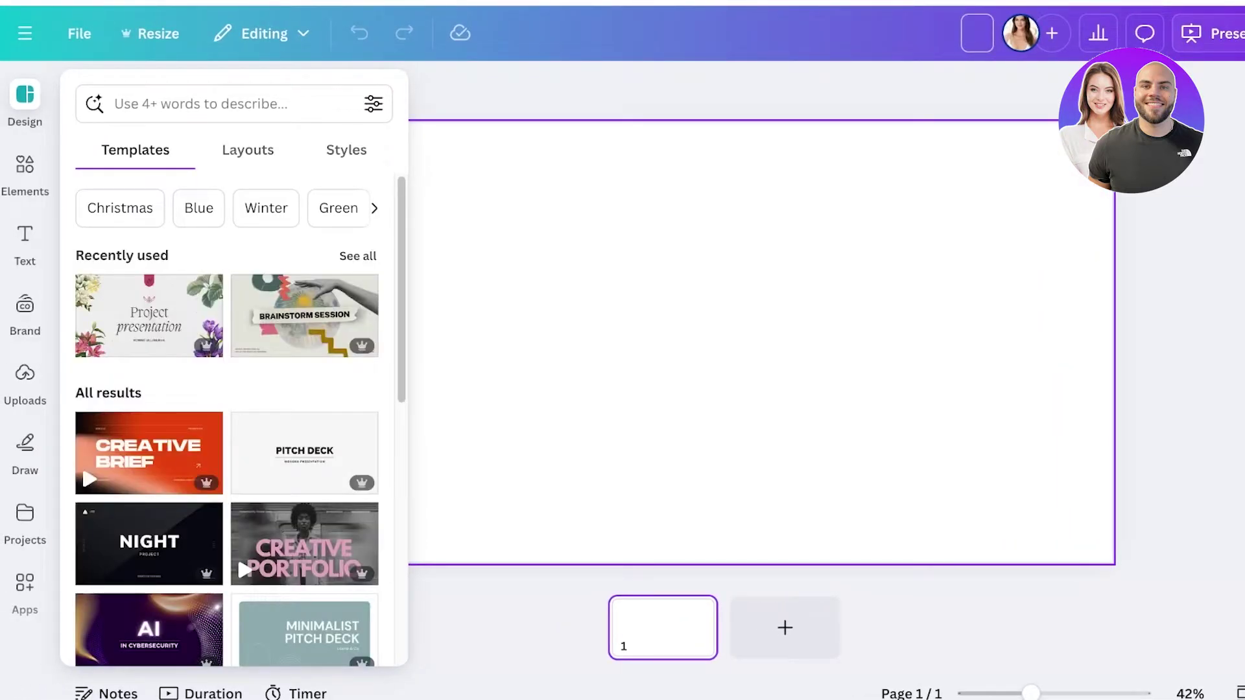
pyautogui.write('Cartoon')
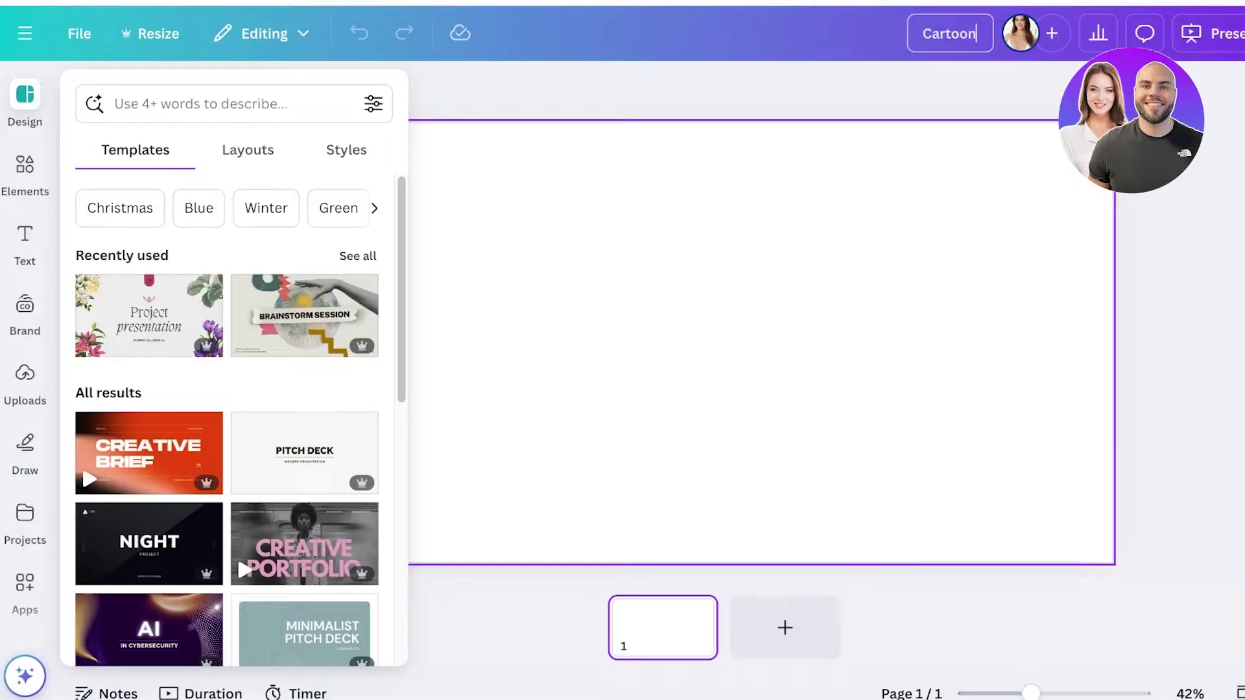
# Add the uploaded photo of the woman with lipstick to the page and place it slightly right of centre
pyautogui.click(25, 379)
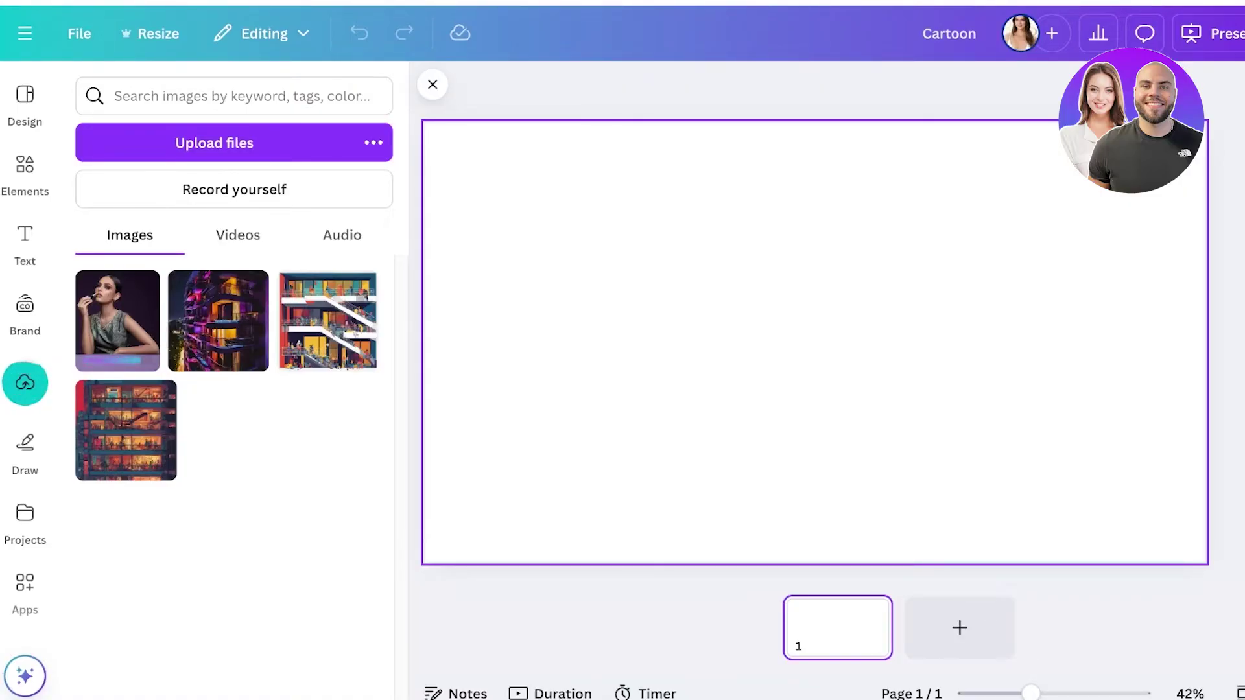
pyautogui.click(118, 318)
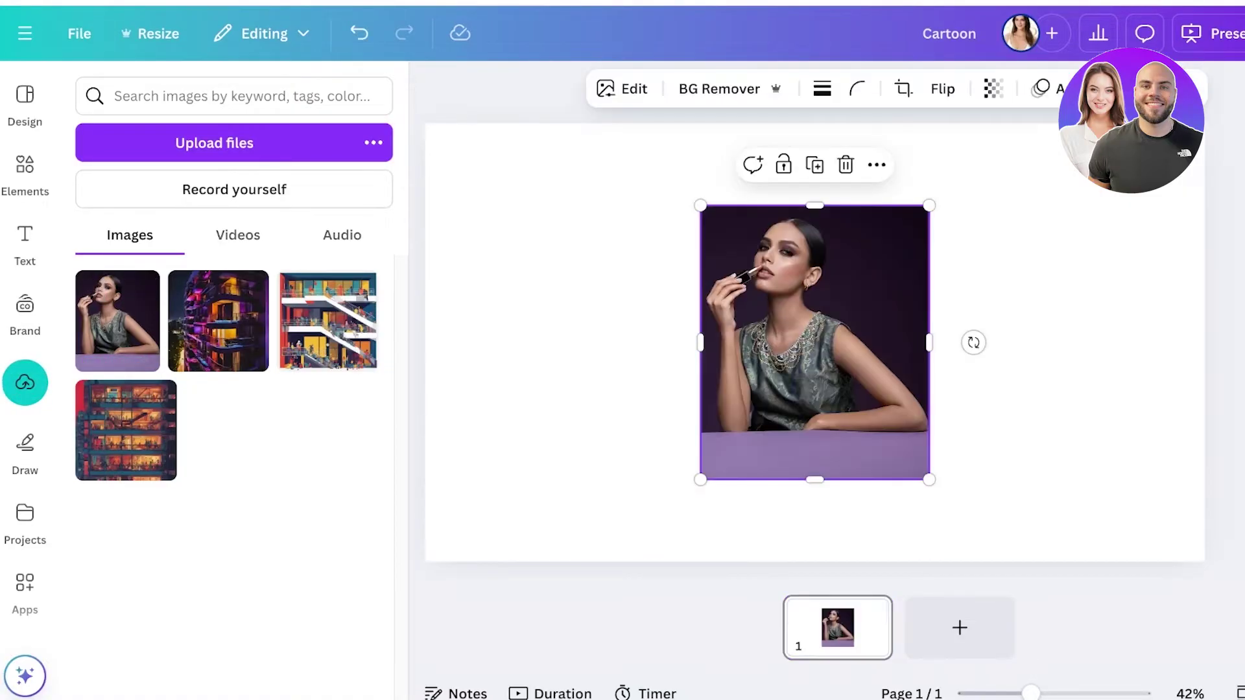
pyautogui.moveTo(814, 342); pyautogui.dragTo(899, 318)
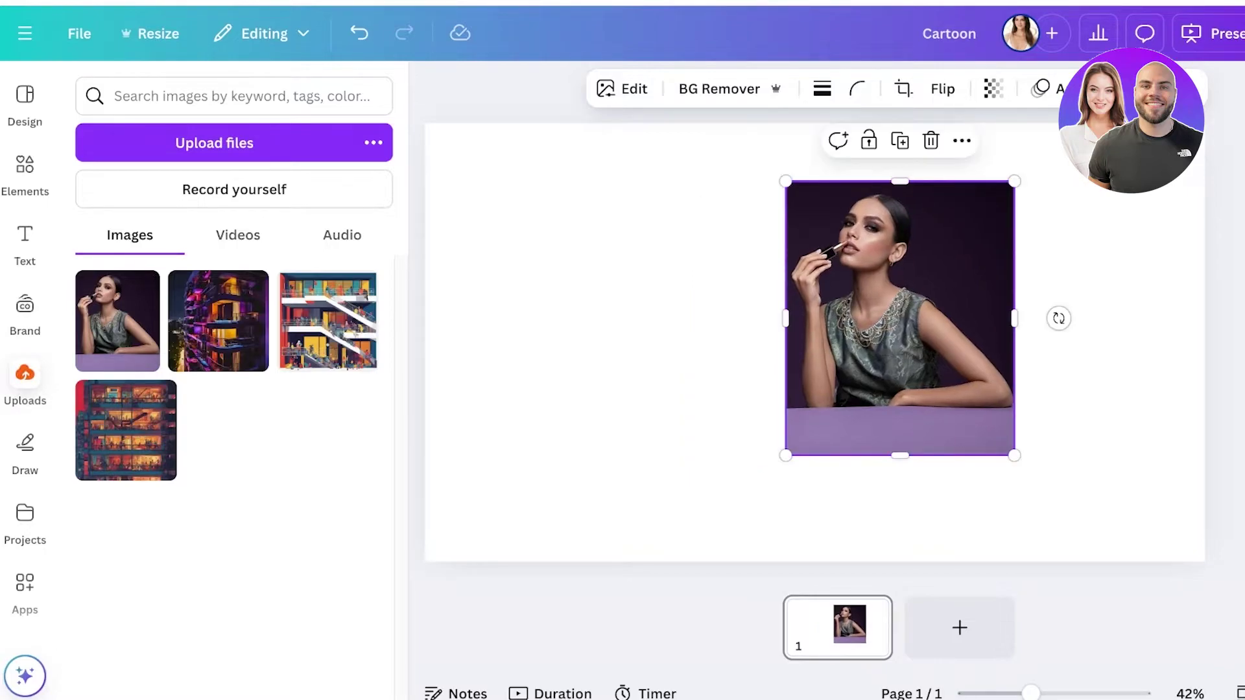
# Look through the photo's editing options, including the Magic Studio tools, filters, effects and apps
pyautogui.click(621, 89)
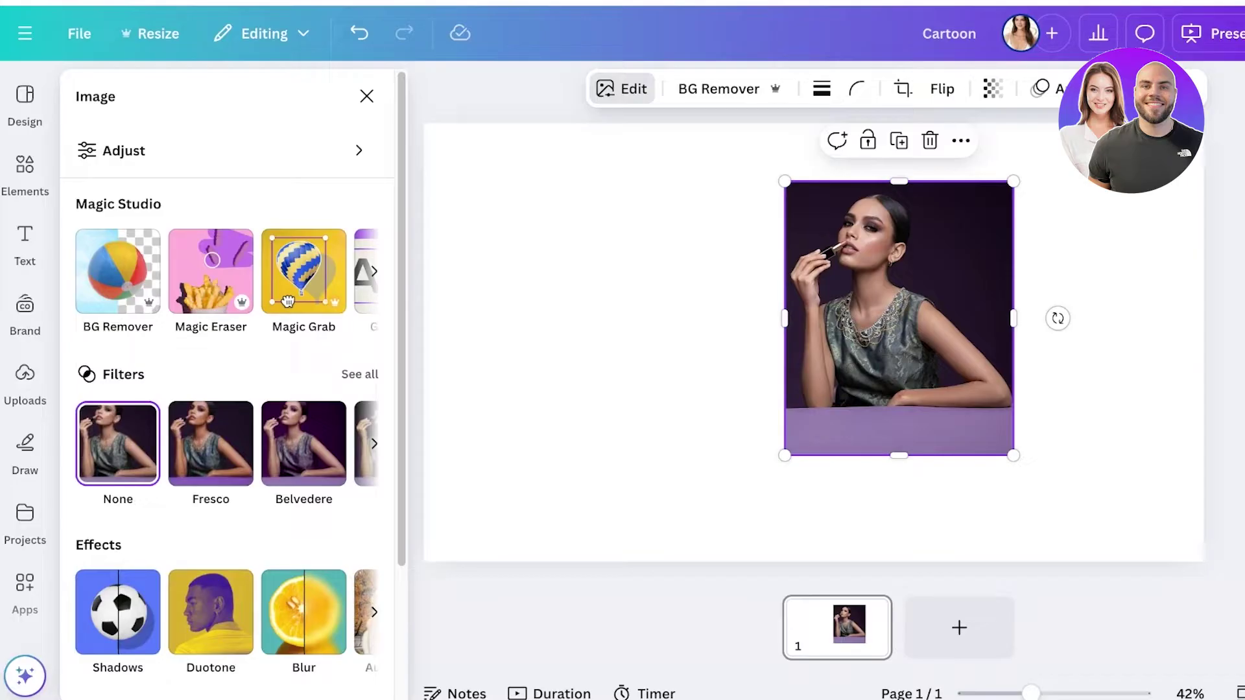
pyautogui.click(374, 271)
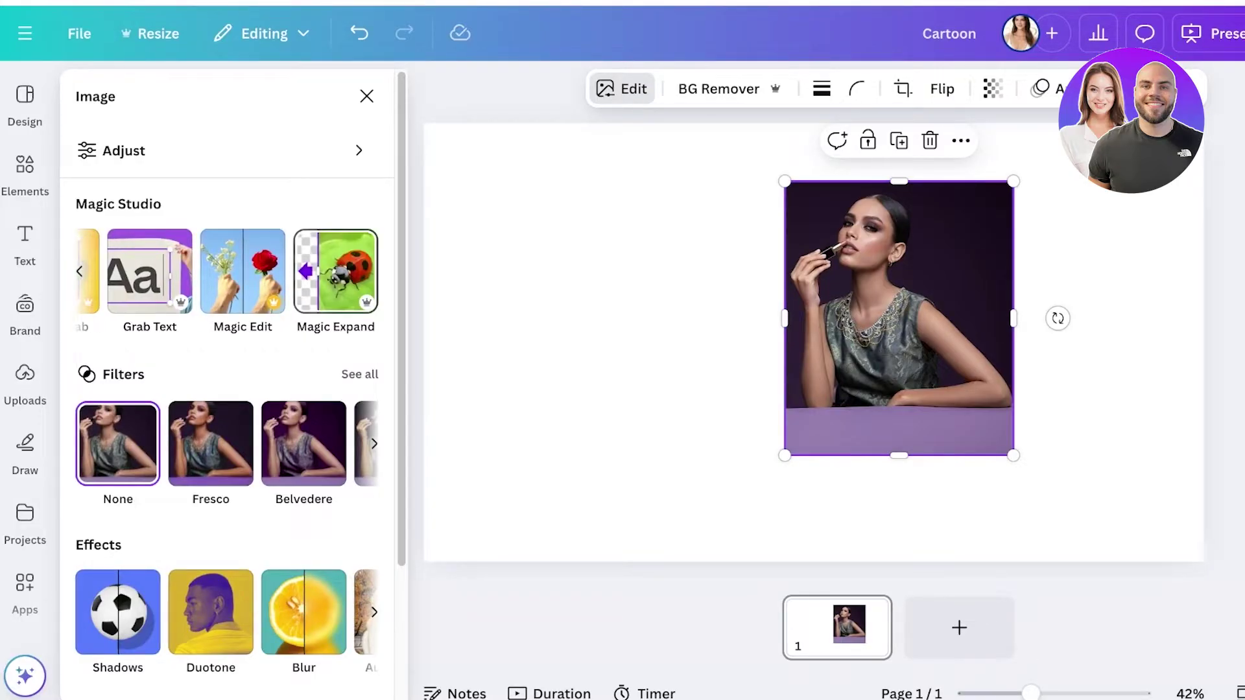
pyautogui.click(335, 271)
pyautogui.press('Escape')
pyautogui.scroll(-2, 335, 271)
pyautogui.scroll(-2, 227, 389)
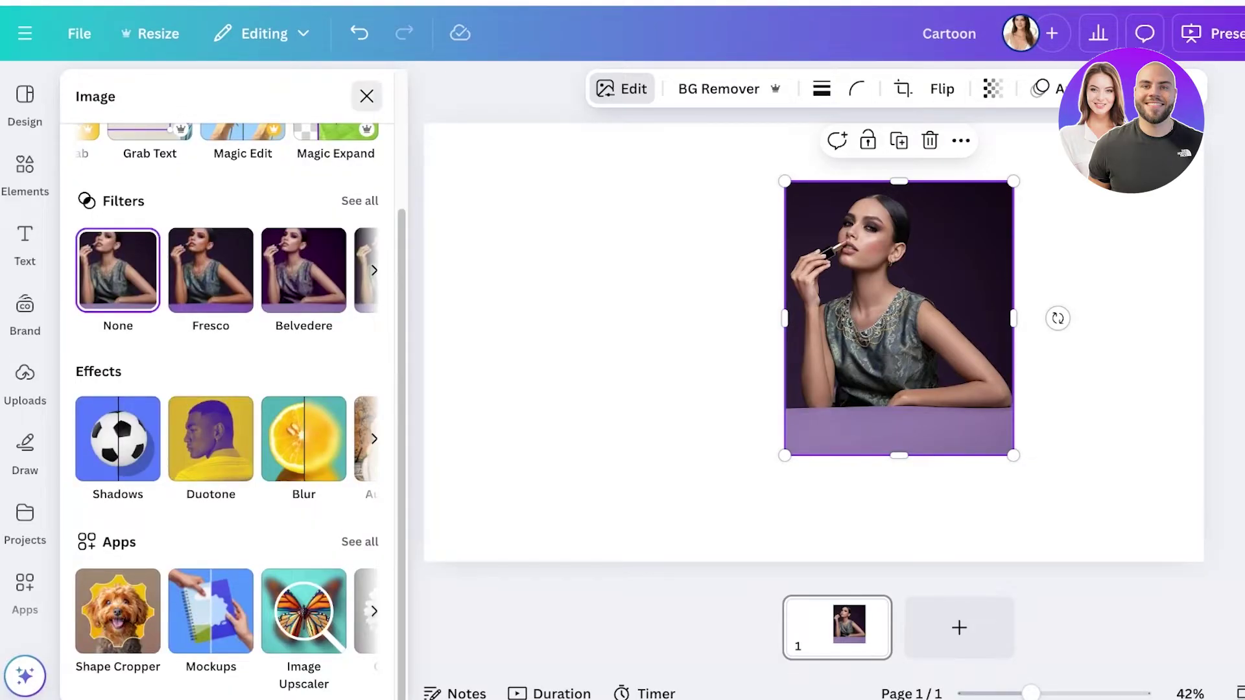
pyautogui.click(367, 96)
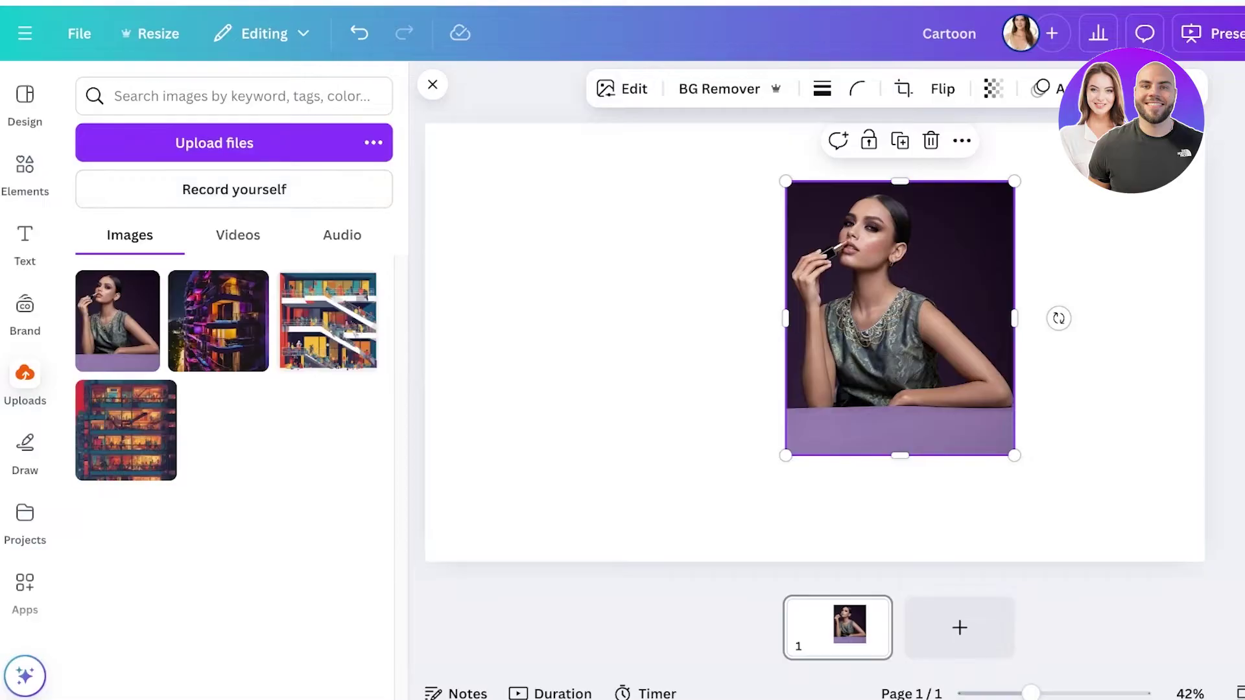
# Search the available apps for "cartoon"
pyautogui.click(25, 581)
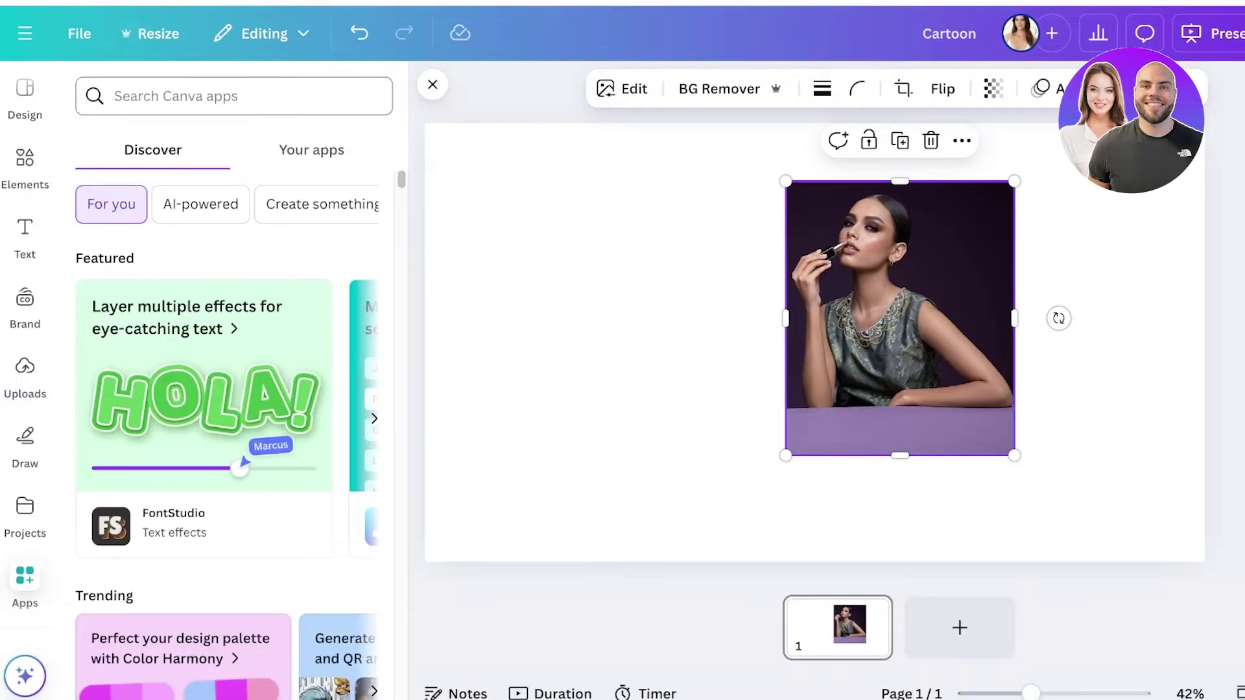
pyautogui.click(234, 96)
pyautogui.write('ca')
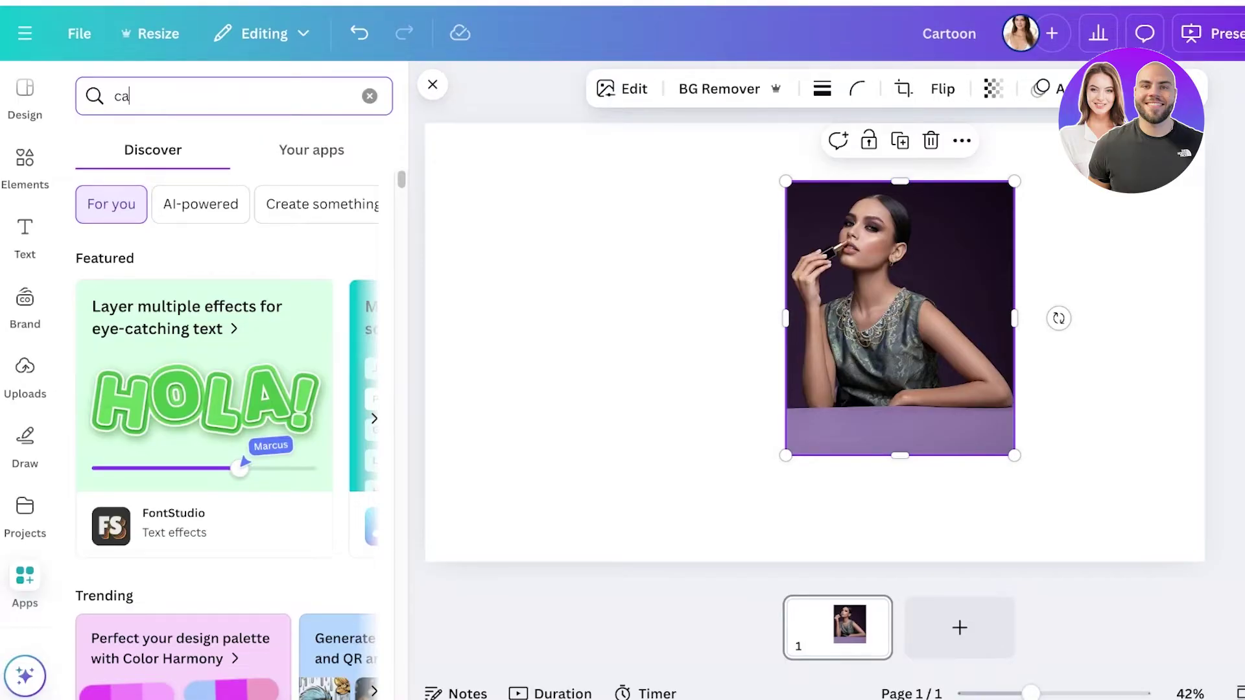
pyautogui.write('rtoon')
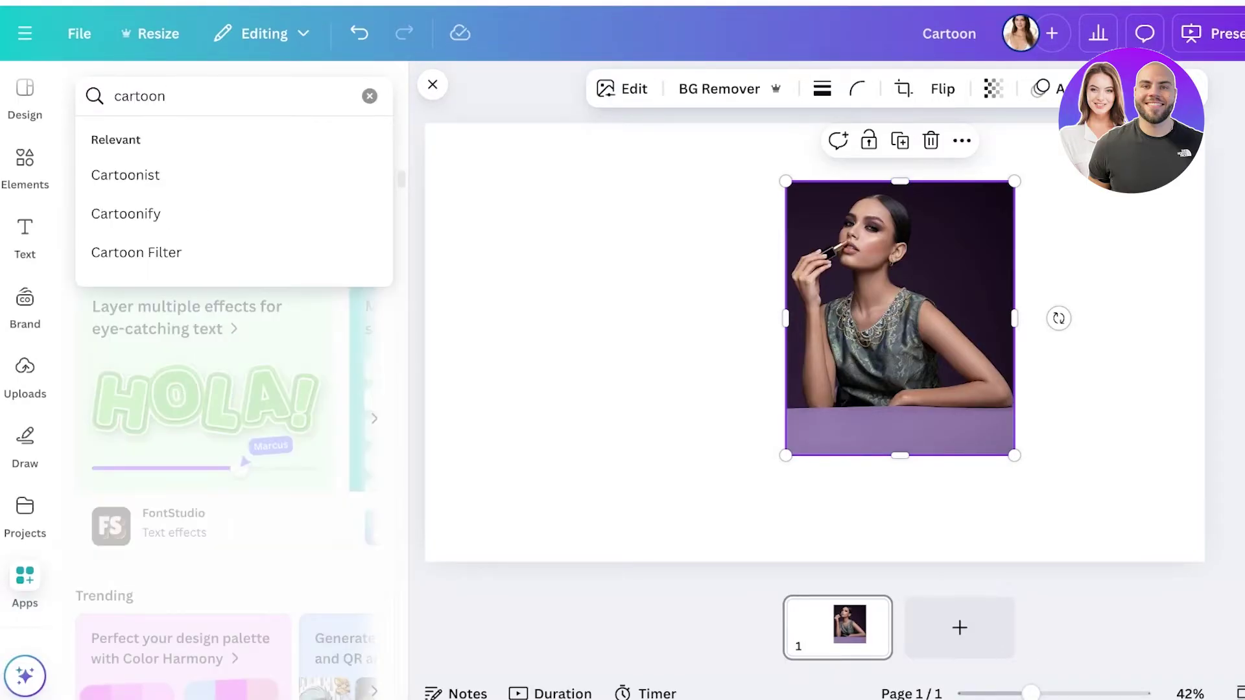
pyautogui.press('Return')
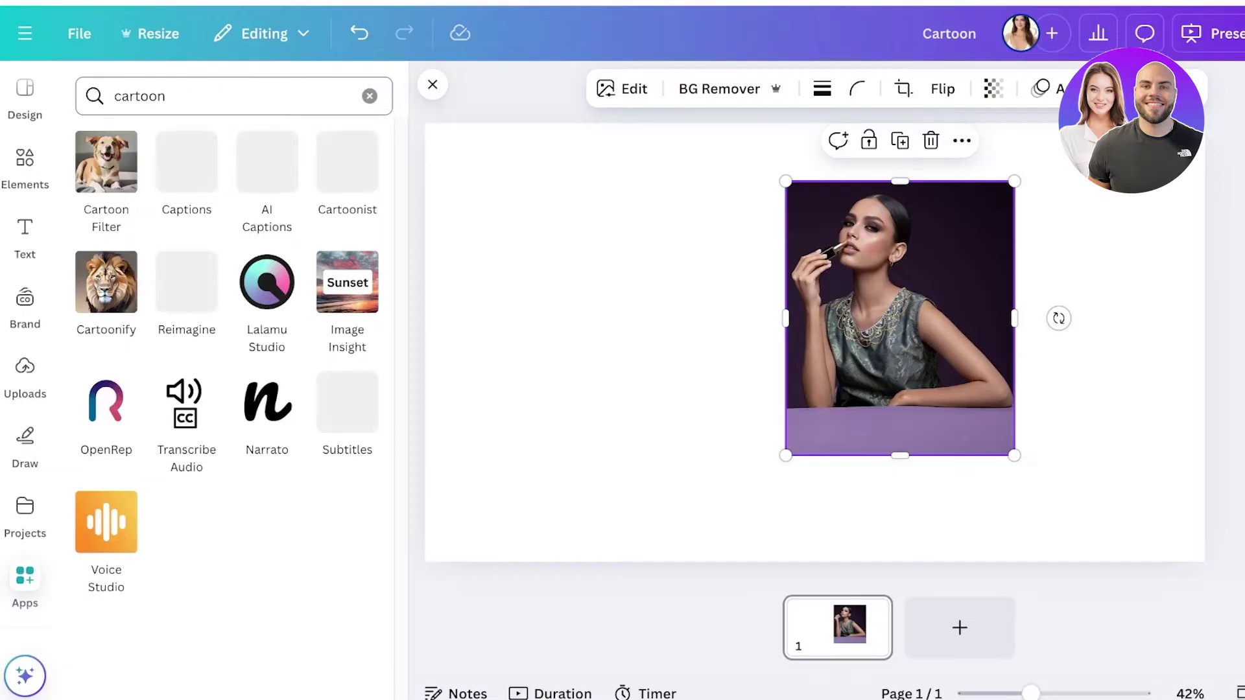
pyautogui.click(165, 96)
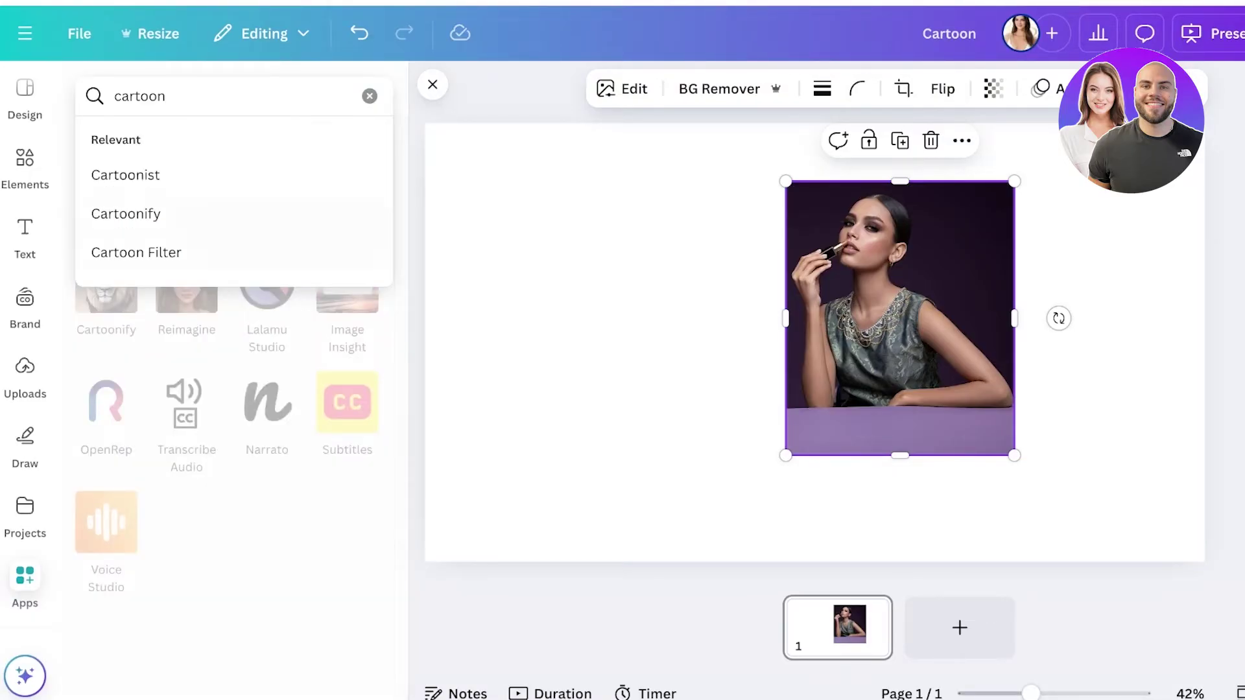
pyautogui.press('Return')
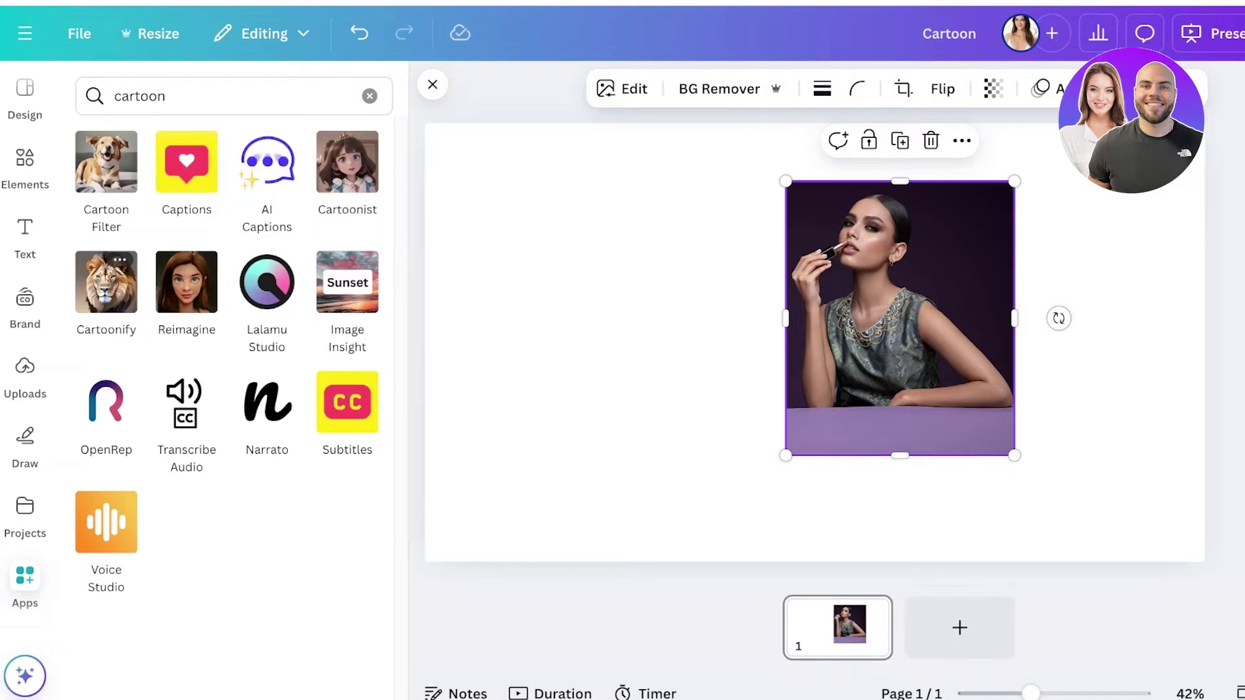
# Cartoonify the selected photo with the Cartoonify app, replacing the original, and place the enlarged result on the right side of the page
pyautogui.click(106, 282)
pyautogui.click(234, 624)
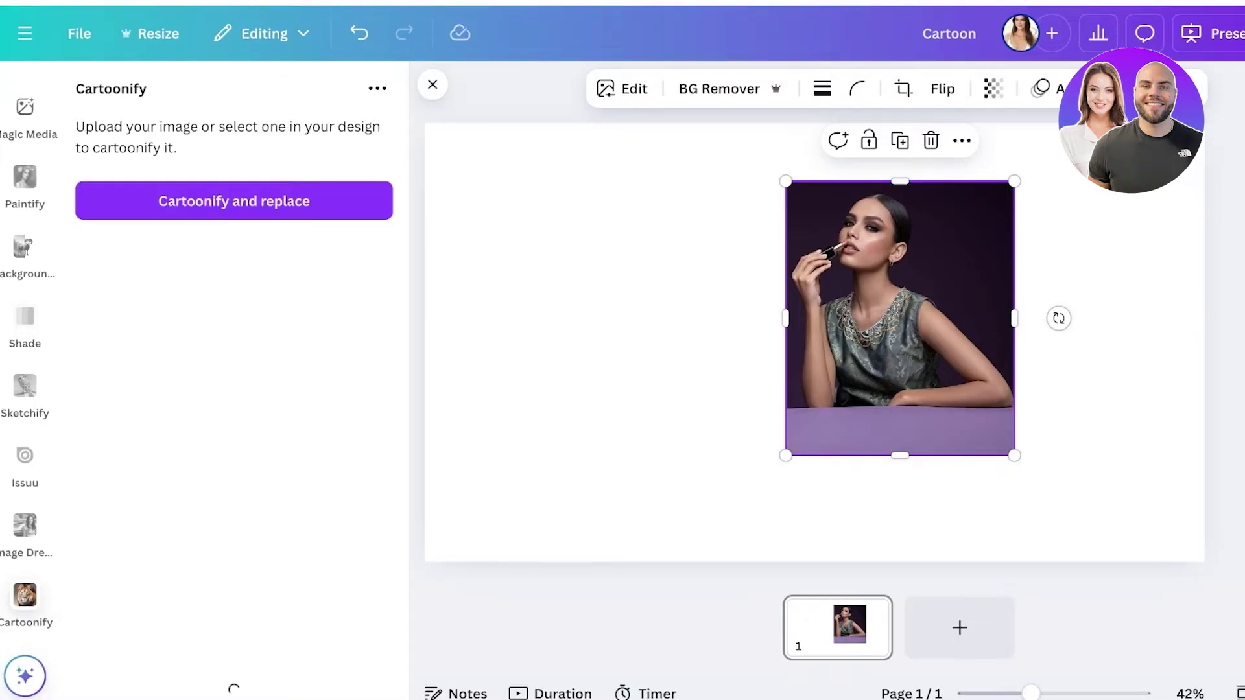
pyautogui.click(234, 201)
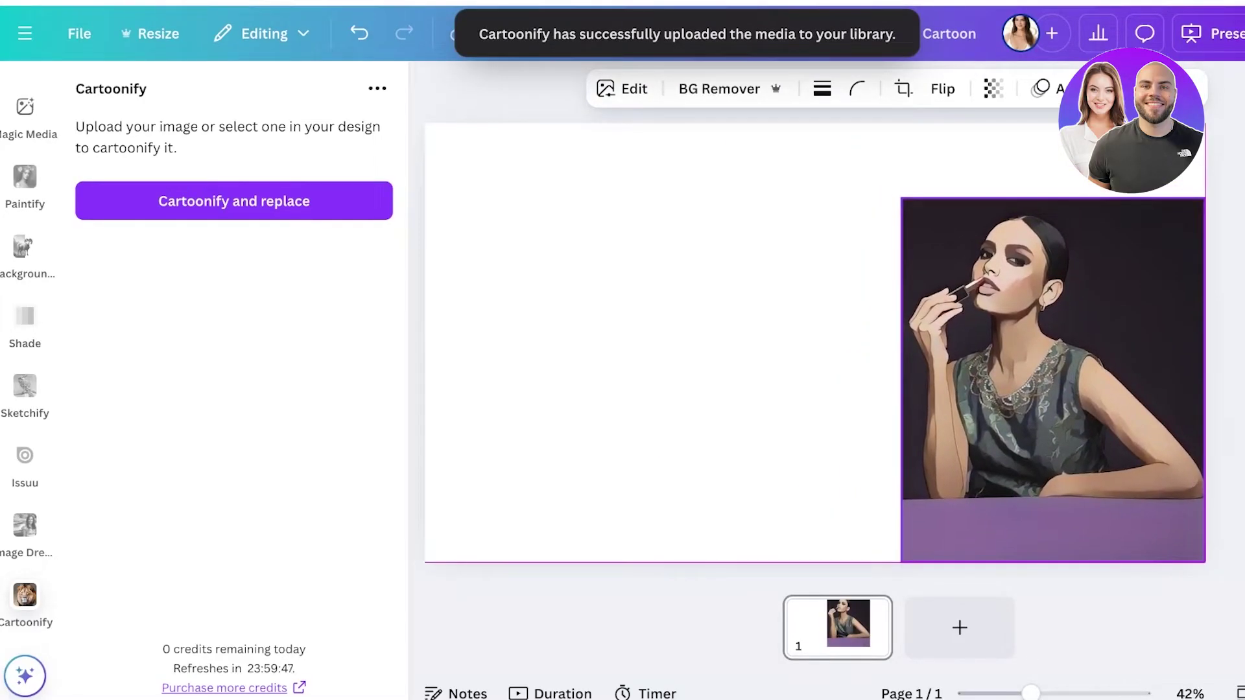
pyautogui.moveTo(1032, 349); pyautogui.dragTo(1026, 343)
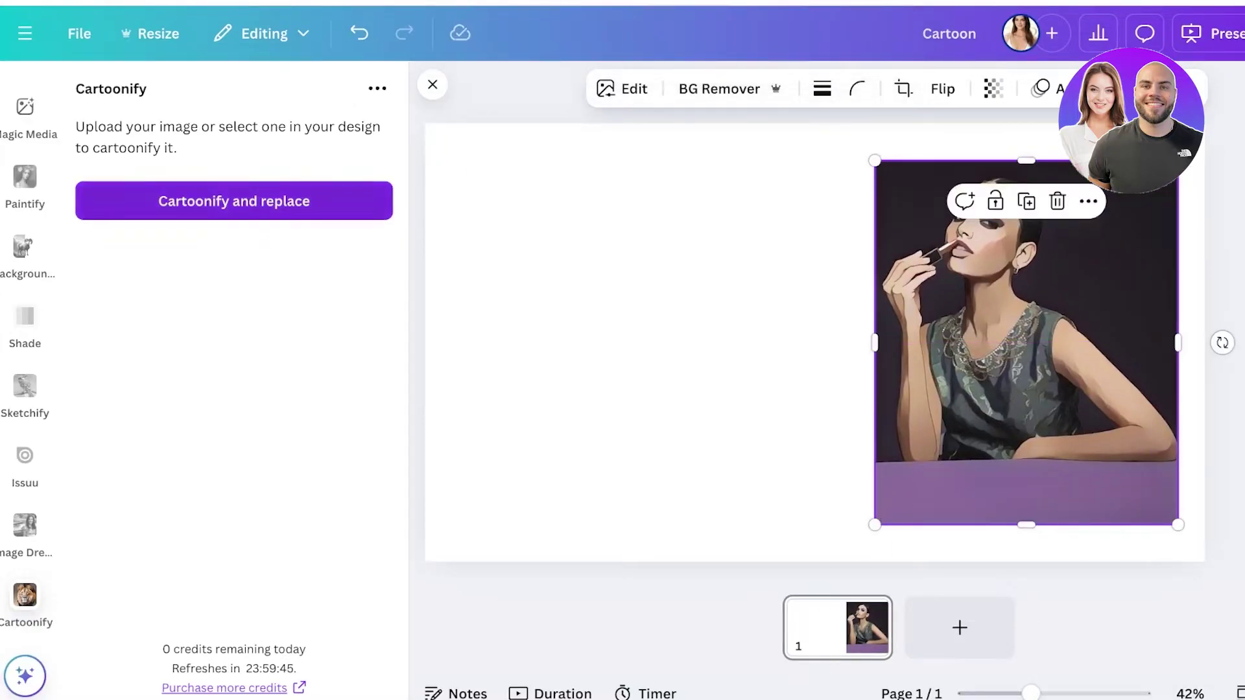
# Delete the cartoonified portrait from the page
pyautogui.scroll(1, 24, 246)
pyautogui.scroll(5, 26, 357)
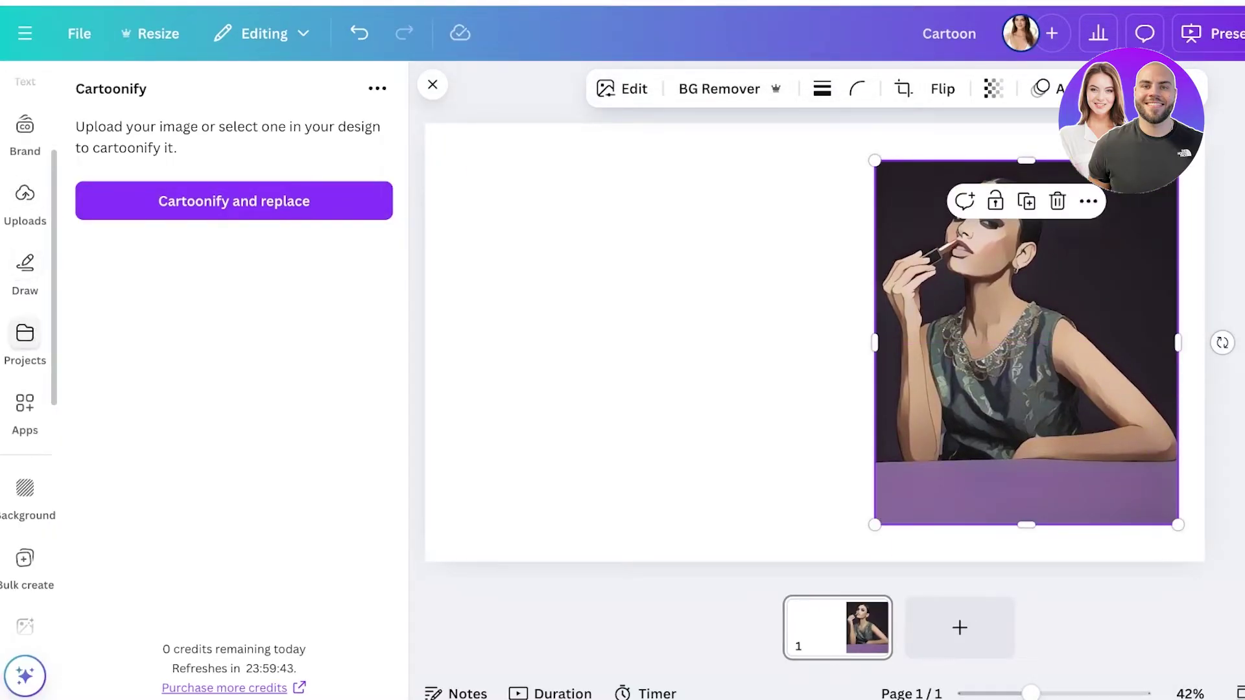
pyautogui.scroll(2, 26, 324)
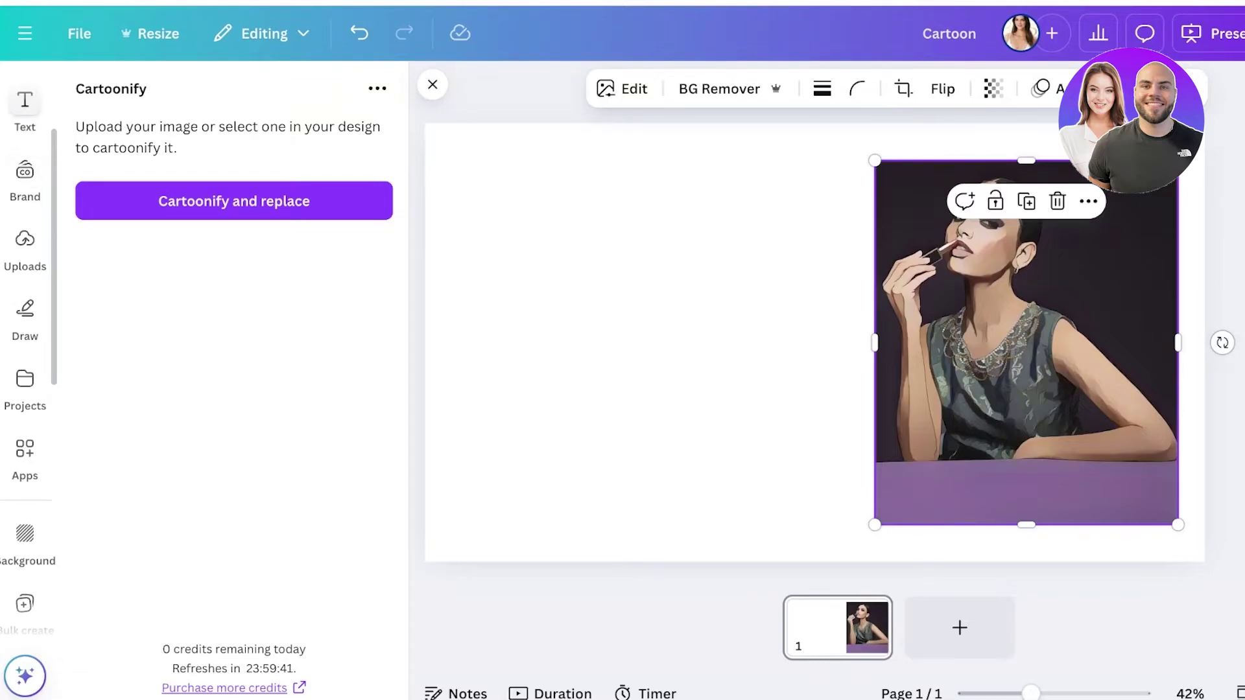
pyautogui.scroll(3, 26, 324)
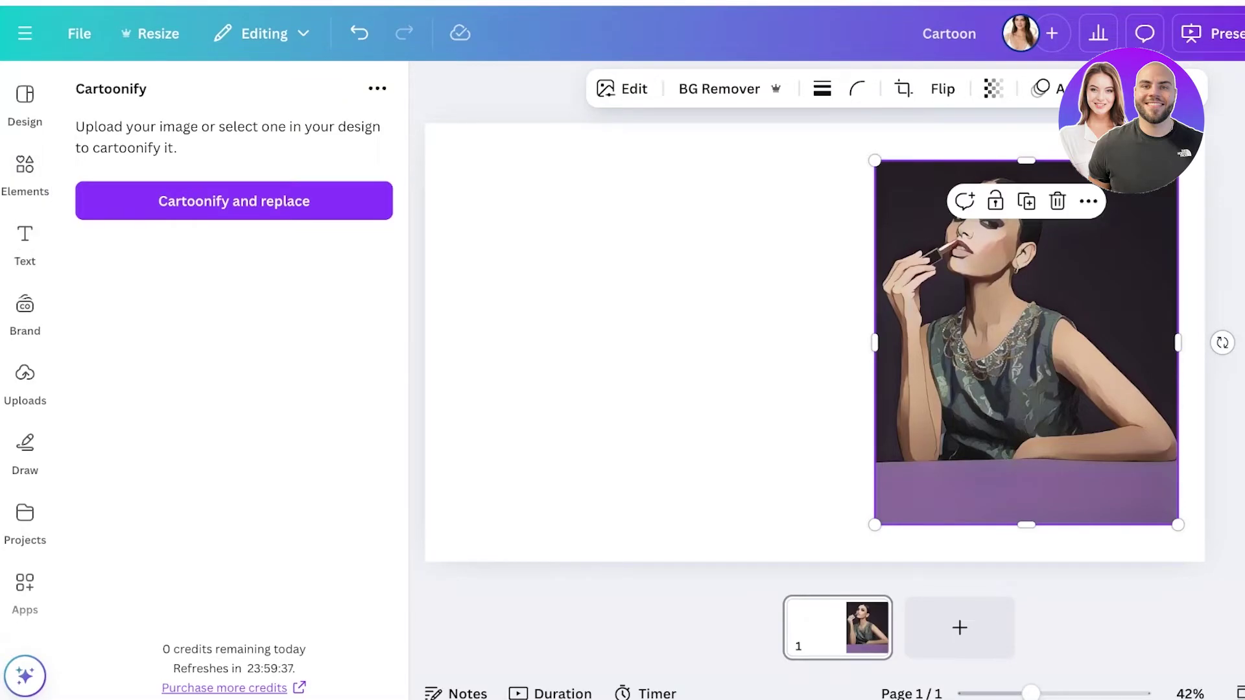
pyautogui.press('Delete')
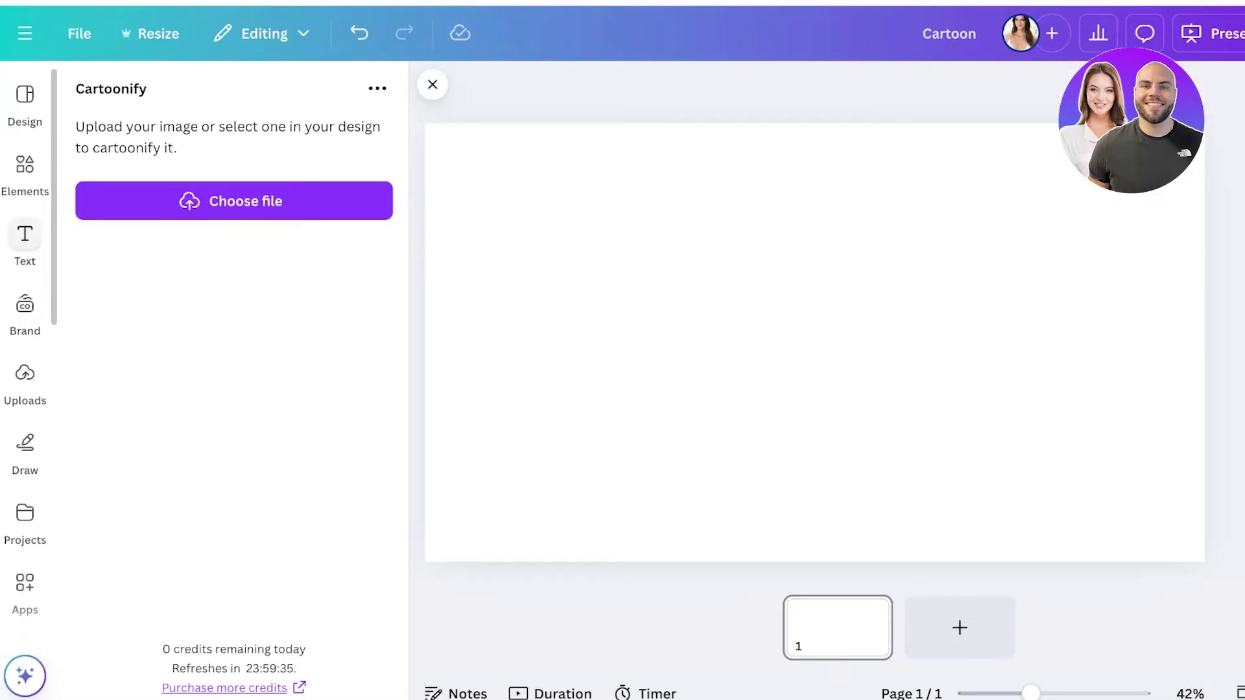
# Add the original uploaded photo of the woman to the page again, enlarge it and place it on the page's right side
pyautogui.click(25, 171)
pyautogui.click(25, 380)
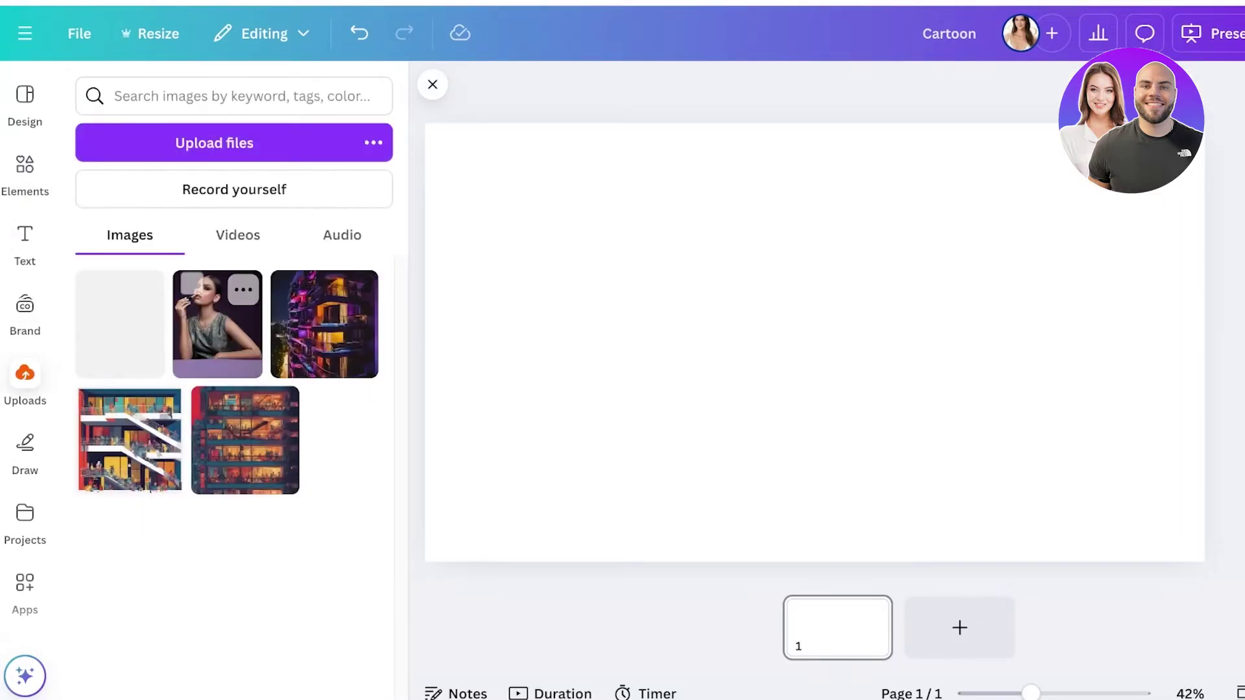
pyautogui.click(217, 324)
pyautogui.moveTo(815, 342); pyautogui.dragTo(1028, 342)
pyautogui.moveTo(913, 205); pyautogui.dragTo(828, 106)
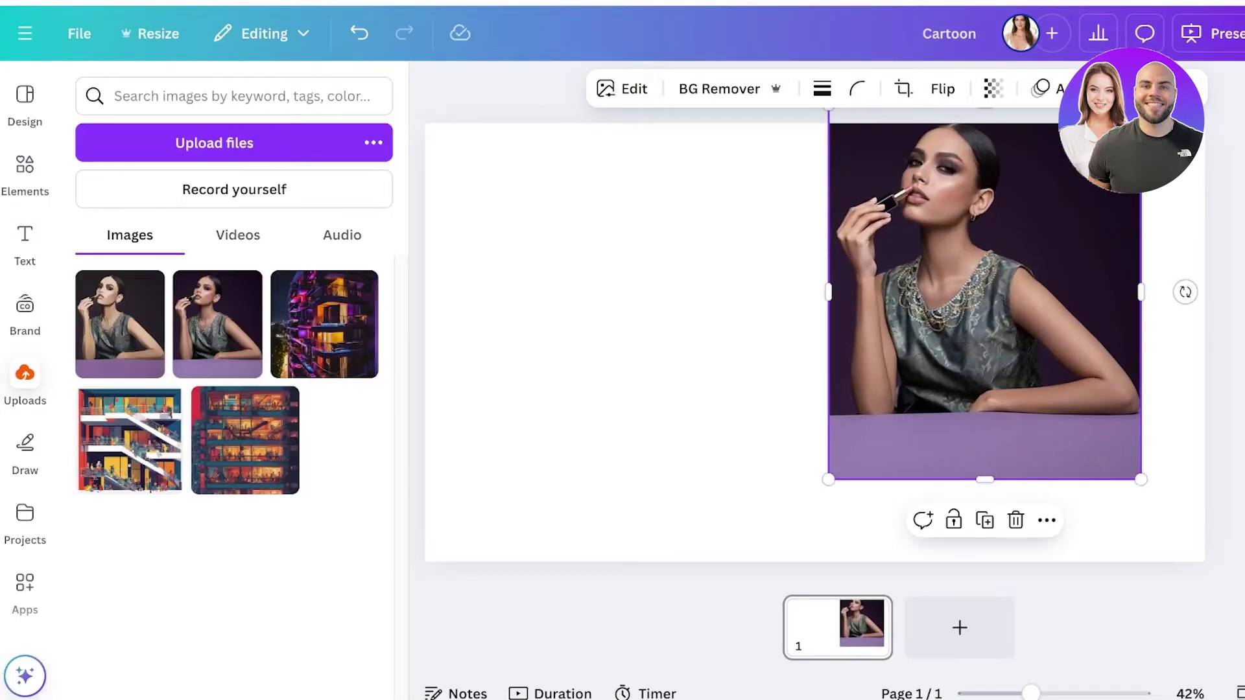
pyautogui.moveTo(985, 293); pyautogui.dragTo(1004, 354)
# Search the available apps for "anime" with the photo still selected
pyautogui.scroll(-4, 24, 305)
pyautogui.scroll(1, 25, 350)
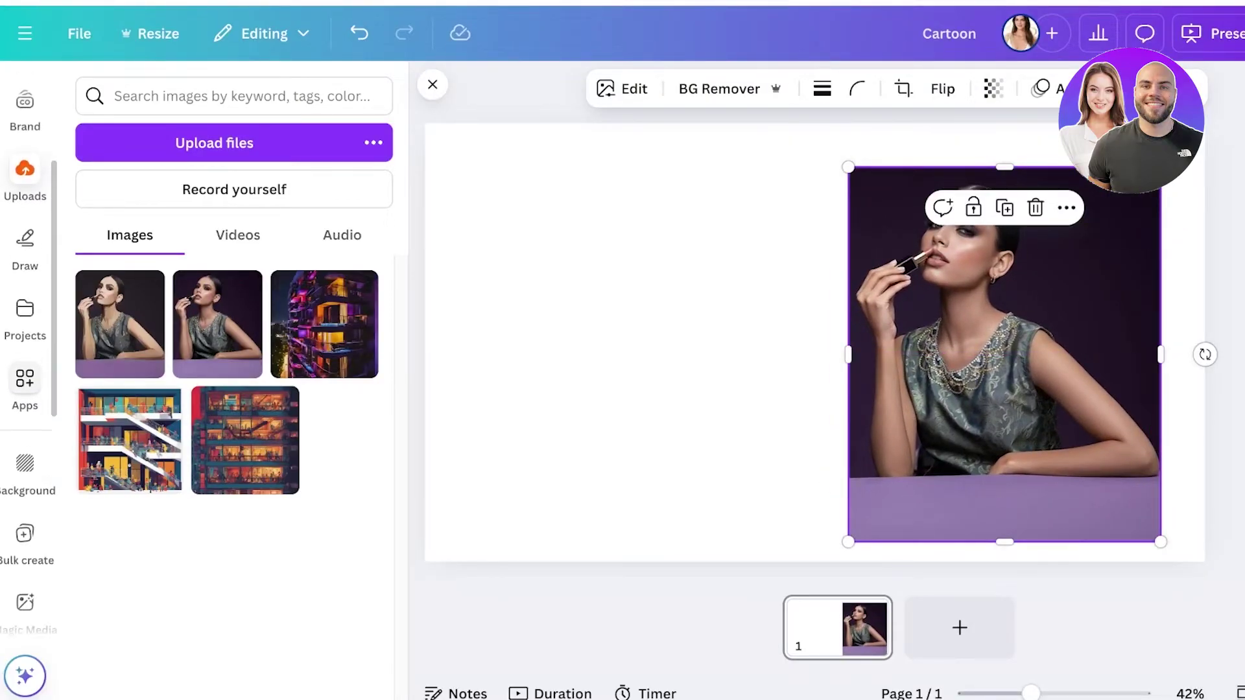
pyautogui.scroll(-2, 24, 350)
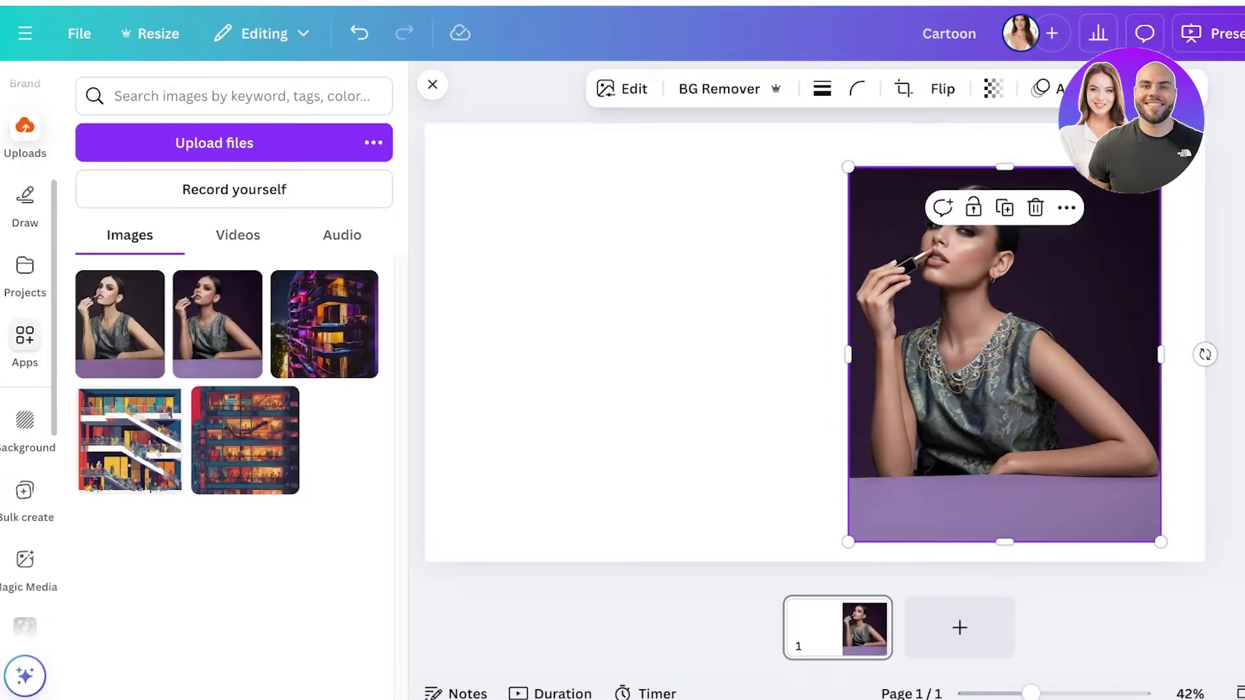
pyautogui.click(24, 299)
pyautogui.click(167, 96)
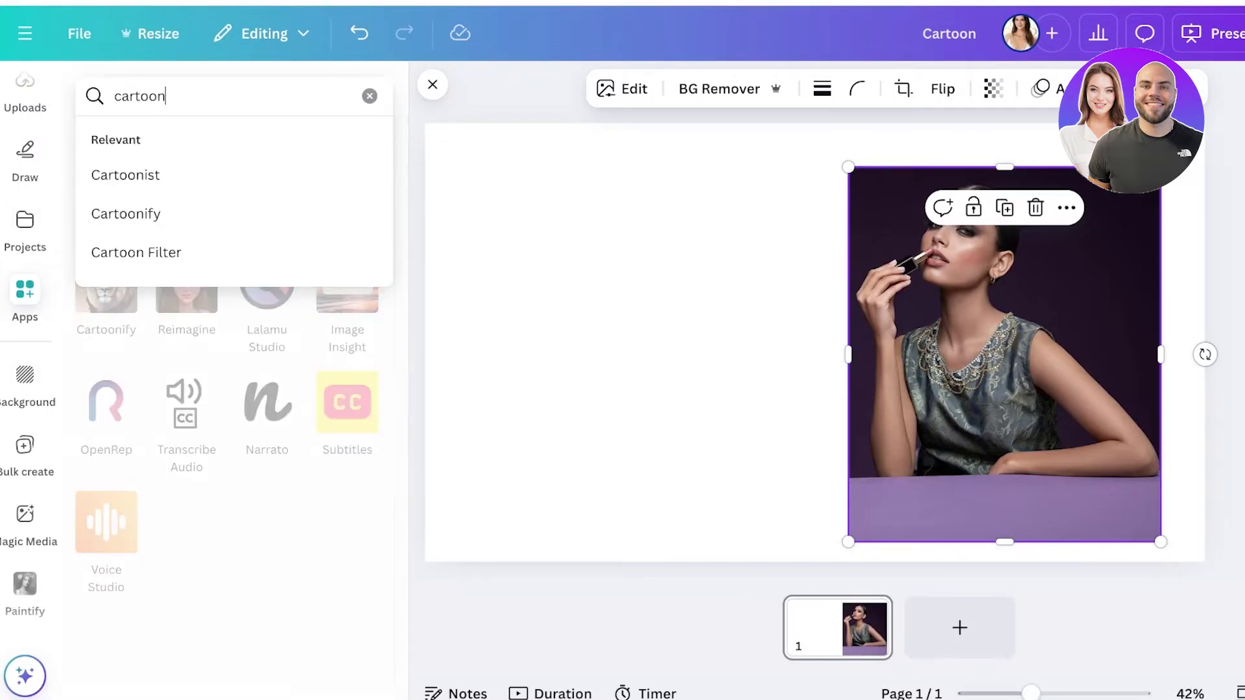
pyautogui.click(369, 96)
pyautogui.write('anime')
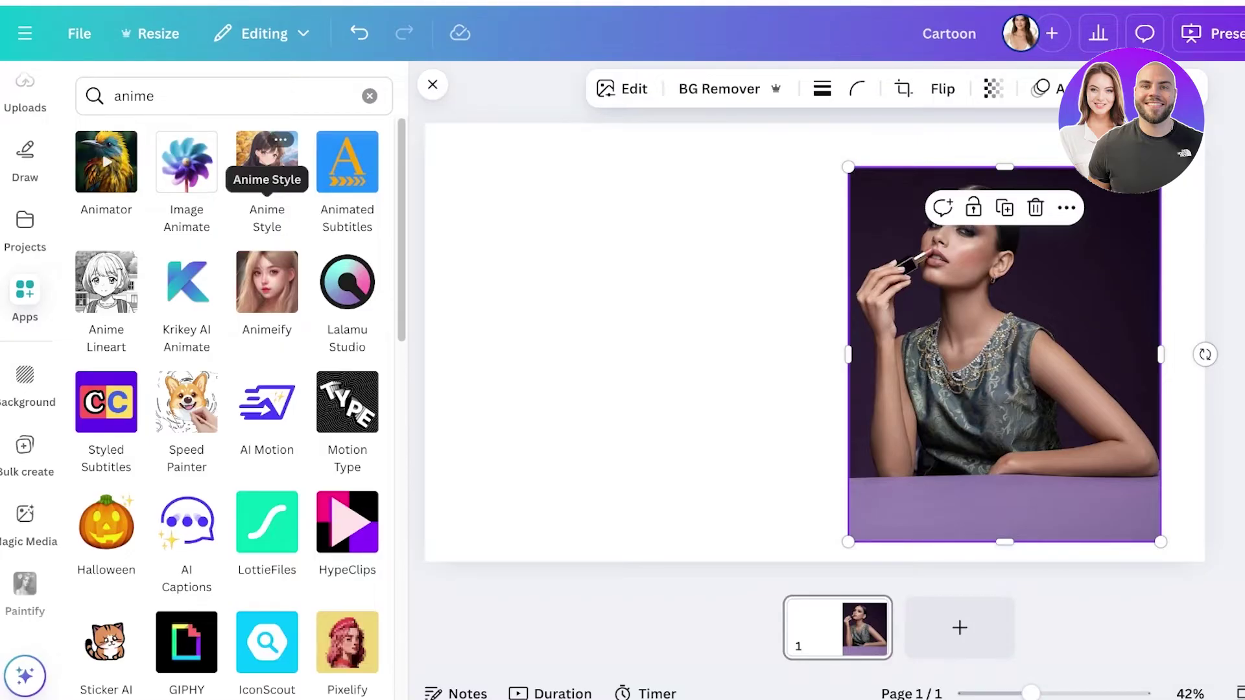
# Convert the selected photo to anime art with the Animeify app, replacing the original on the page
pyautogui.click(267, 282)
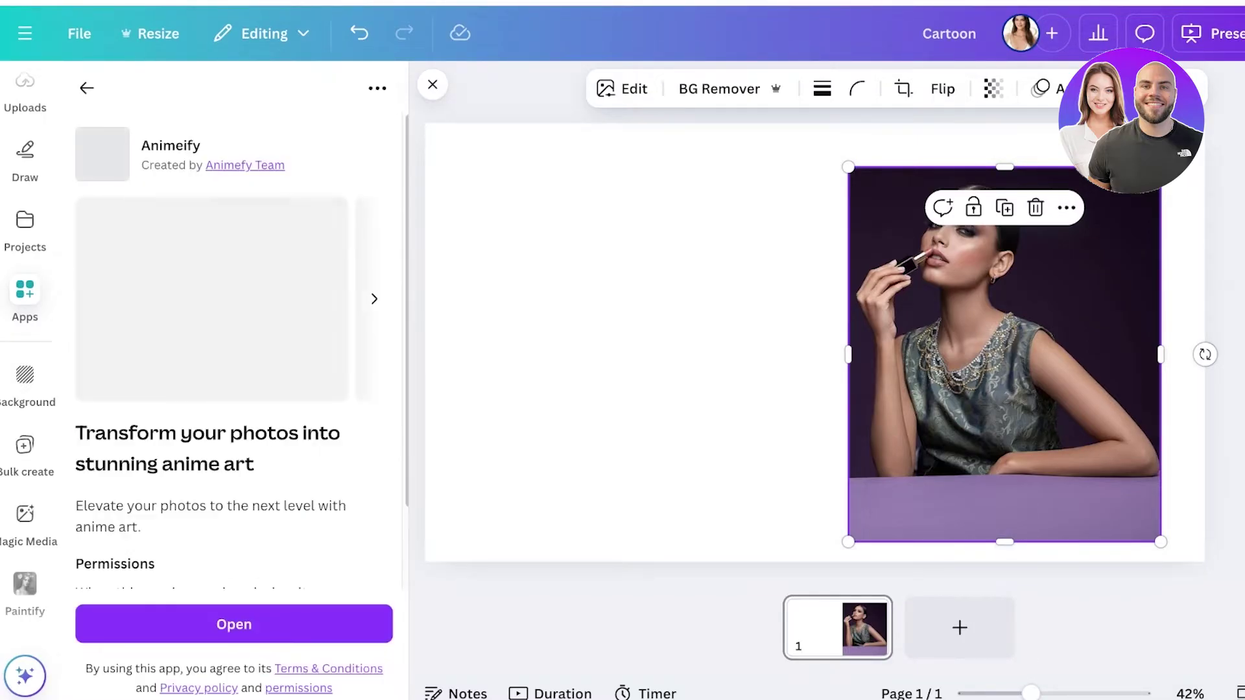
pyautogui.click(234, 624)
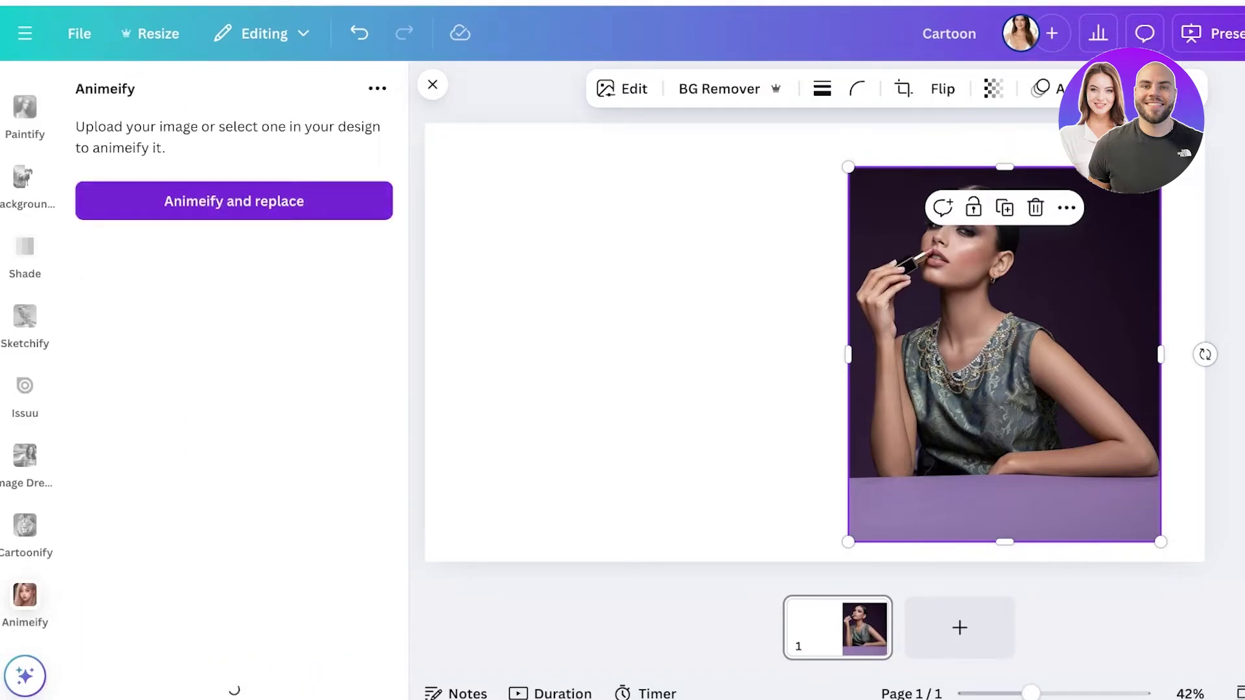
pyautogui.click(234, 201)
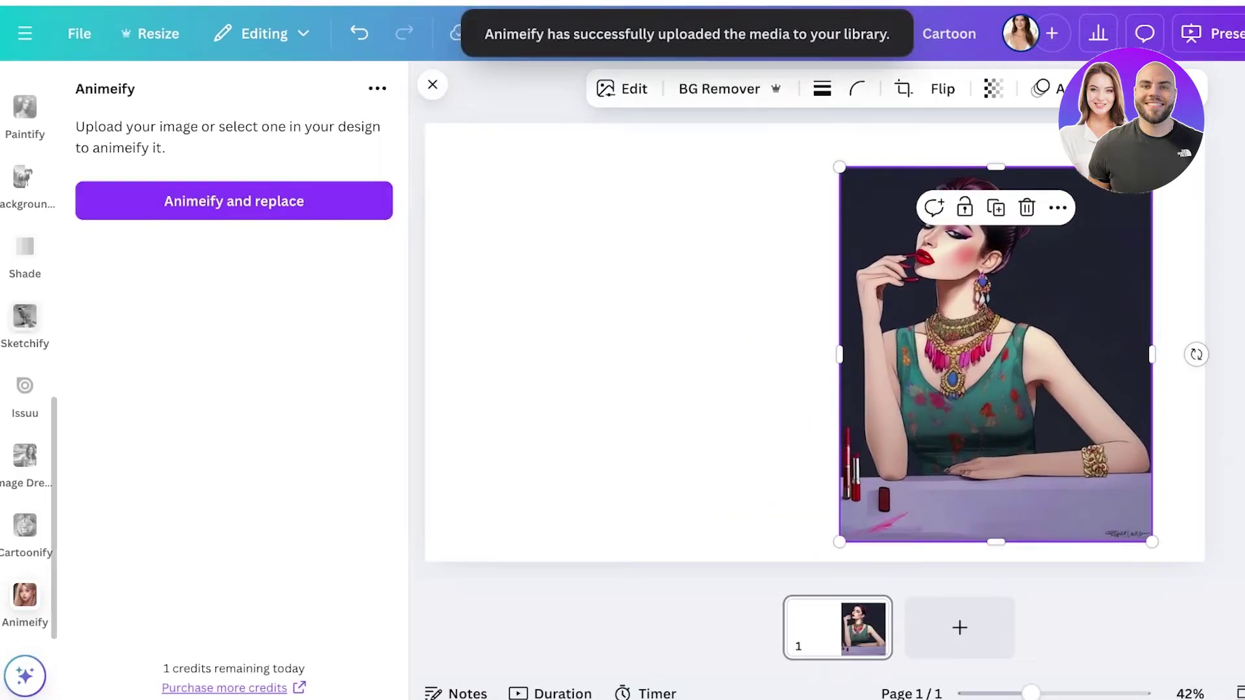
# Add the original uploaded photo of the woman to the page alongside the anime portrait
pyautogui.scroll(5, 26, 350)
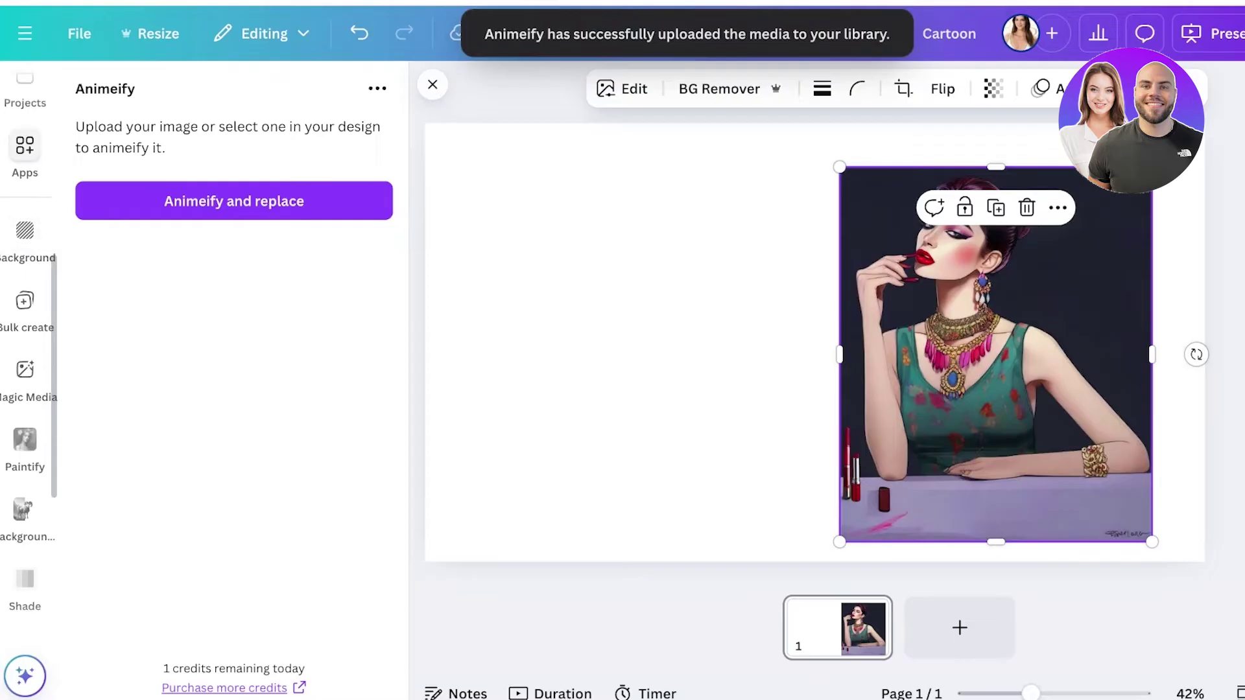
pyautogui.scroll(3, 26, 350)
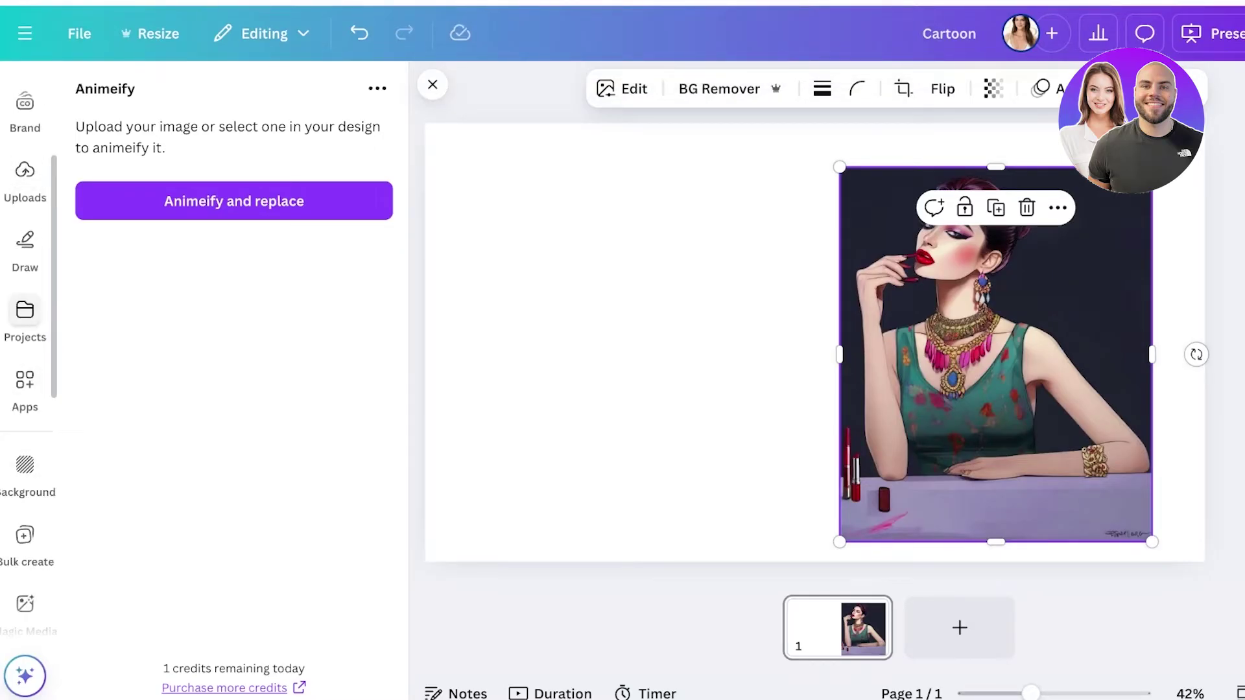
pyautogui.click(25, 318)
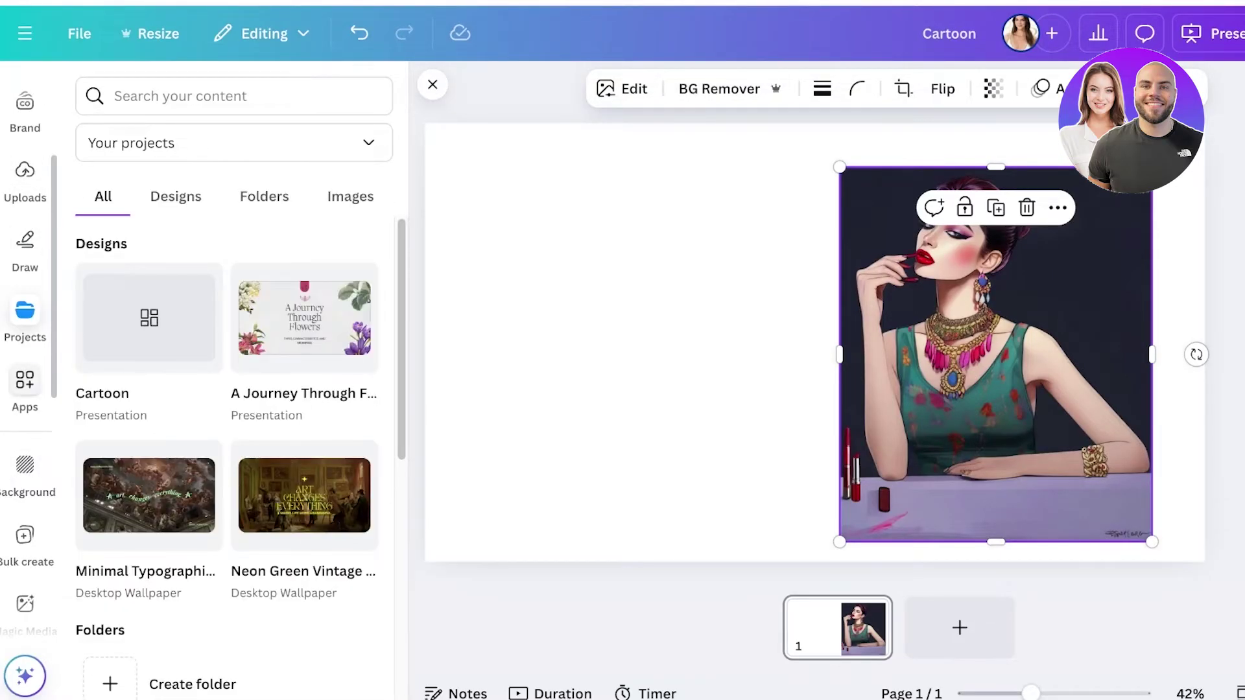
pyautogui.scroll(3, 26, 350)
pyautogui.scroll(1, 26, 350)
pyautogui.click(25, 376)
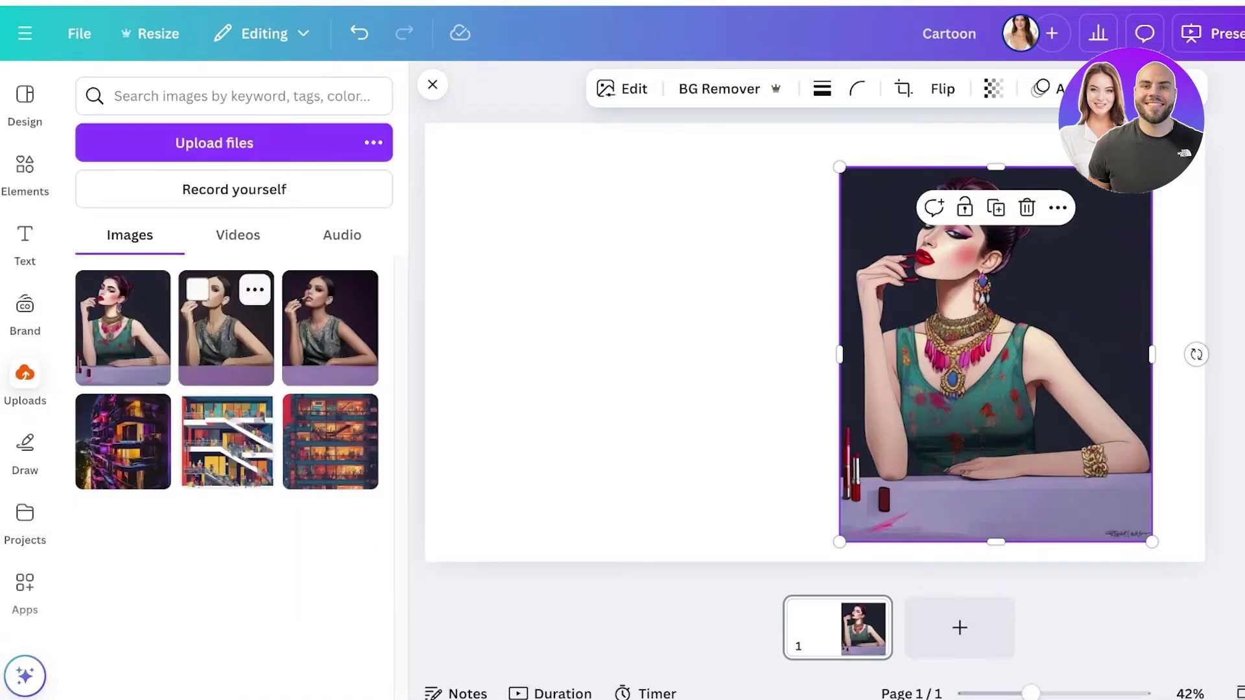
pyautogui.click(330, 343)
pyautogui.click(1038, 354)
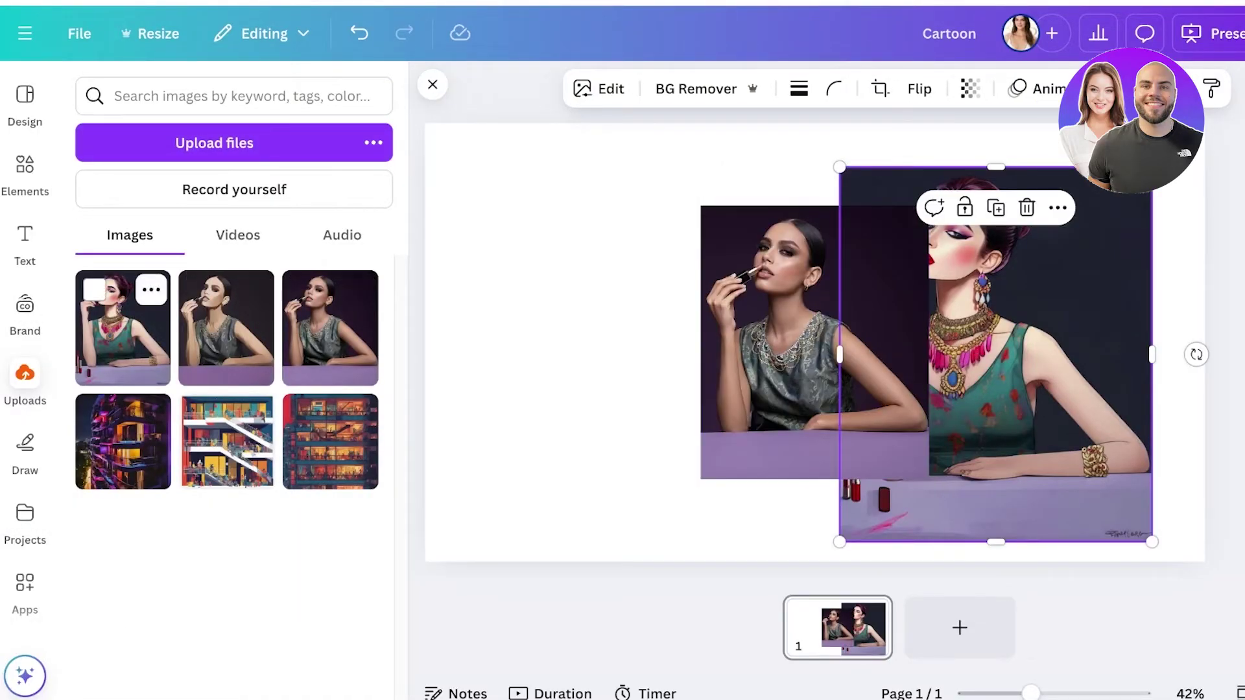
# Add the cartoonified portrait from the uploads, shrink it and place it in the page's lower-left corner
pyautogui.click(226, 327)
pyautogui.moveTo(814, 342); pyautogui.dragTo(538, 425)
pyautogui.moveTo(652, 288); pyautogui.dragTo(584, 369)
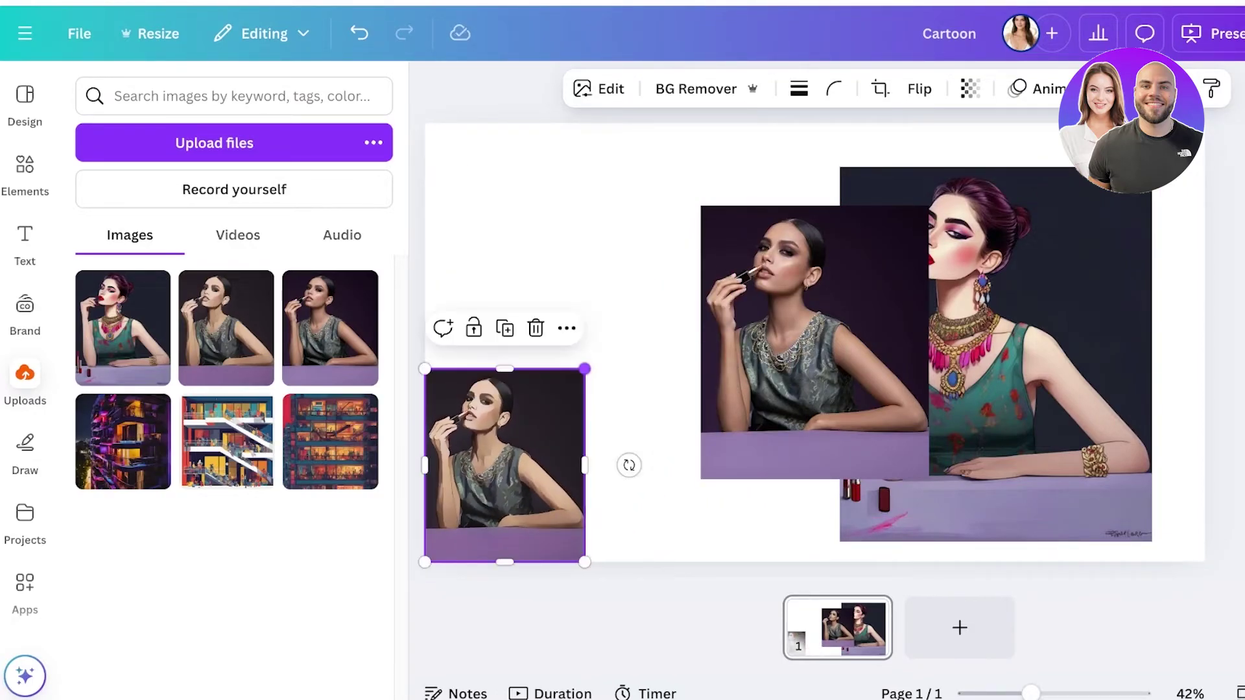
# Shrink the anime portrait and place it in the page's upper-left corner, above the cartoonified one
pyautogui.click(1037, 355)
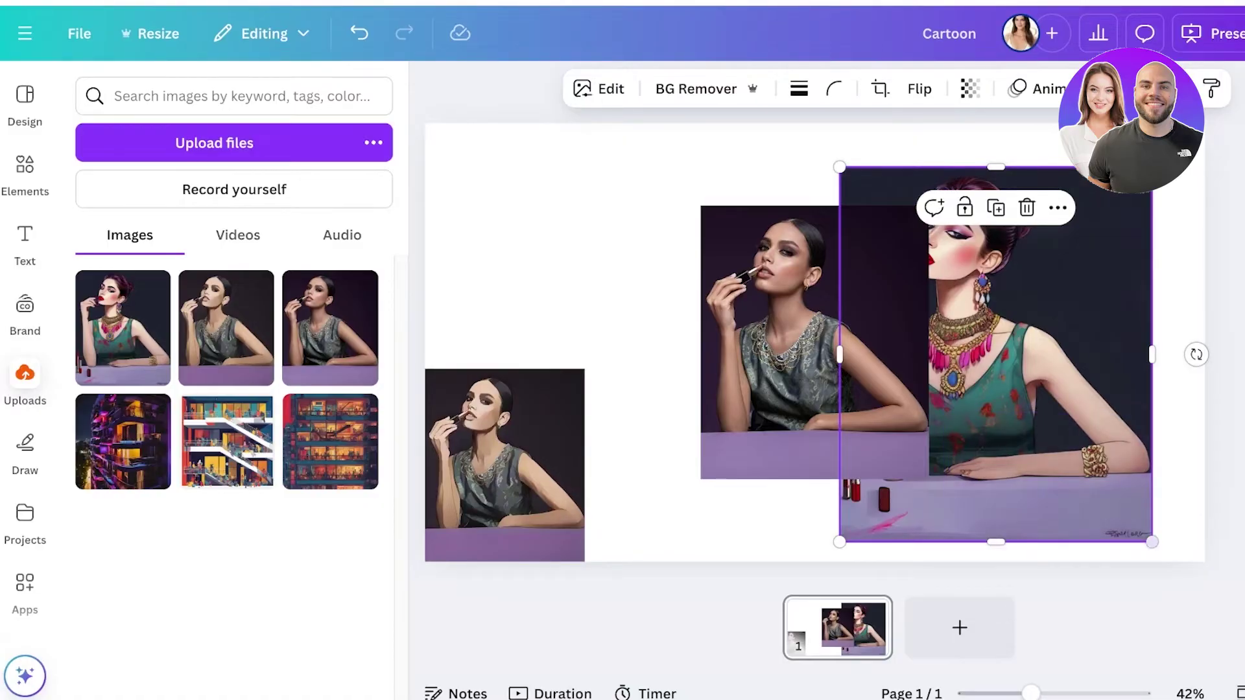
pyautogui.moveTo(1152, 541); pyautogui.dragTo(1028, 391)
pyautogui.moveTo(934, 279); pyautogui.dragTo(519, 235)
# Resize the stacked cartoon and anime portraits to equal widths so they fill the page's left edge without a gap
pyautogui.click(504, 465)
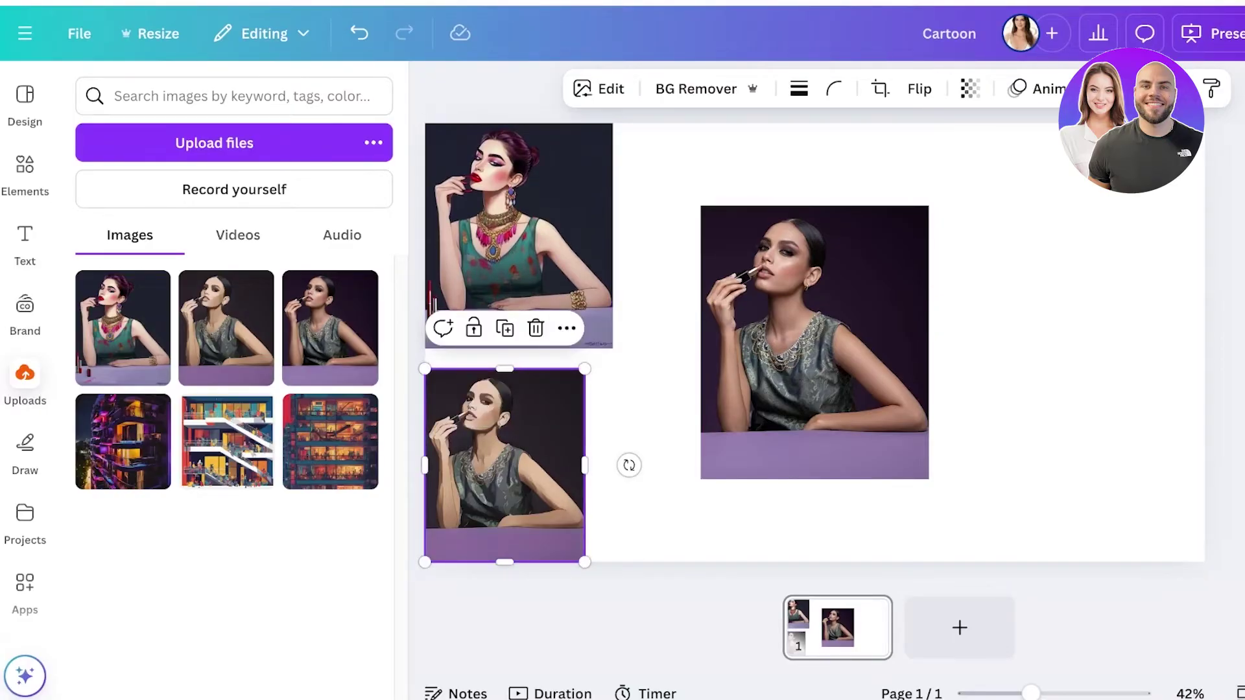
pyautogui.moveTo(585, 369); pyautogui.dragTo(607, 342)
pyautogui.click(603, 337)
pyautogui.click(651, 350)
# Move the original photo toward the page's upper right and duplicate it so two copies sit side by side
pyautogui.moveTo(814, 342); pyautogui.dragTo(935, 304)
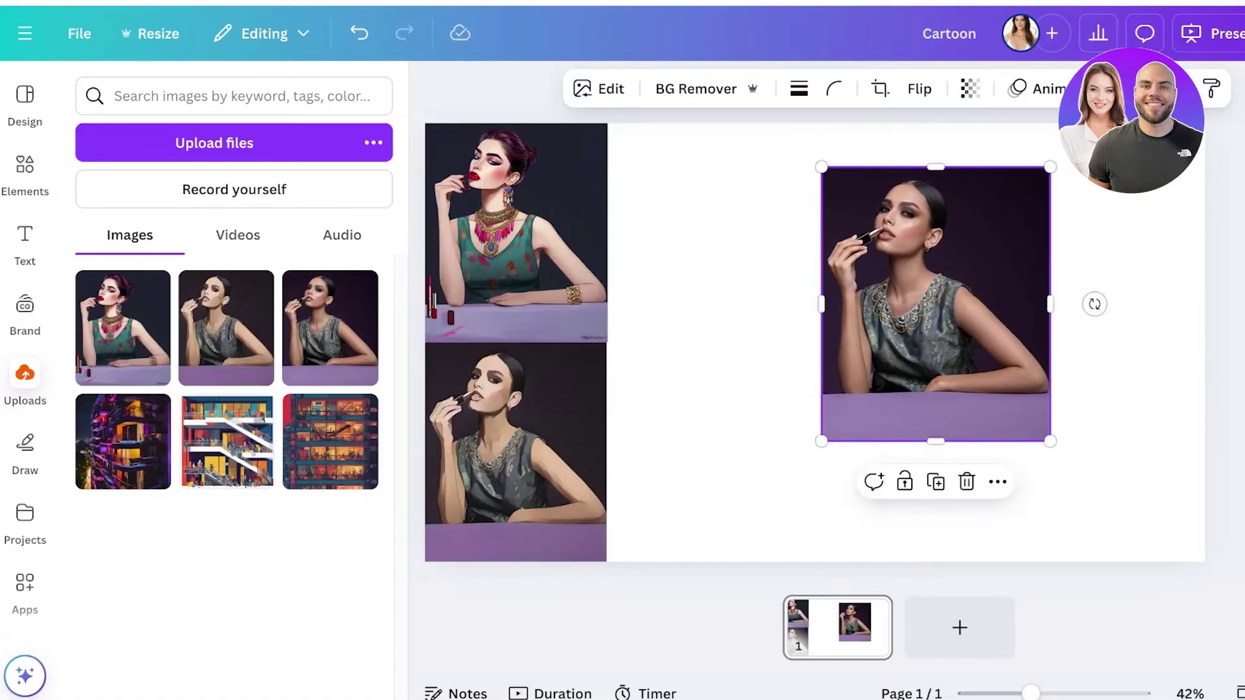
pyautogui.moveTo(737, 289); pyautogui.dragTo(796, 300)
pyautogui.hotkey('ctrl', 'd')
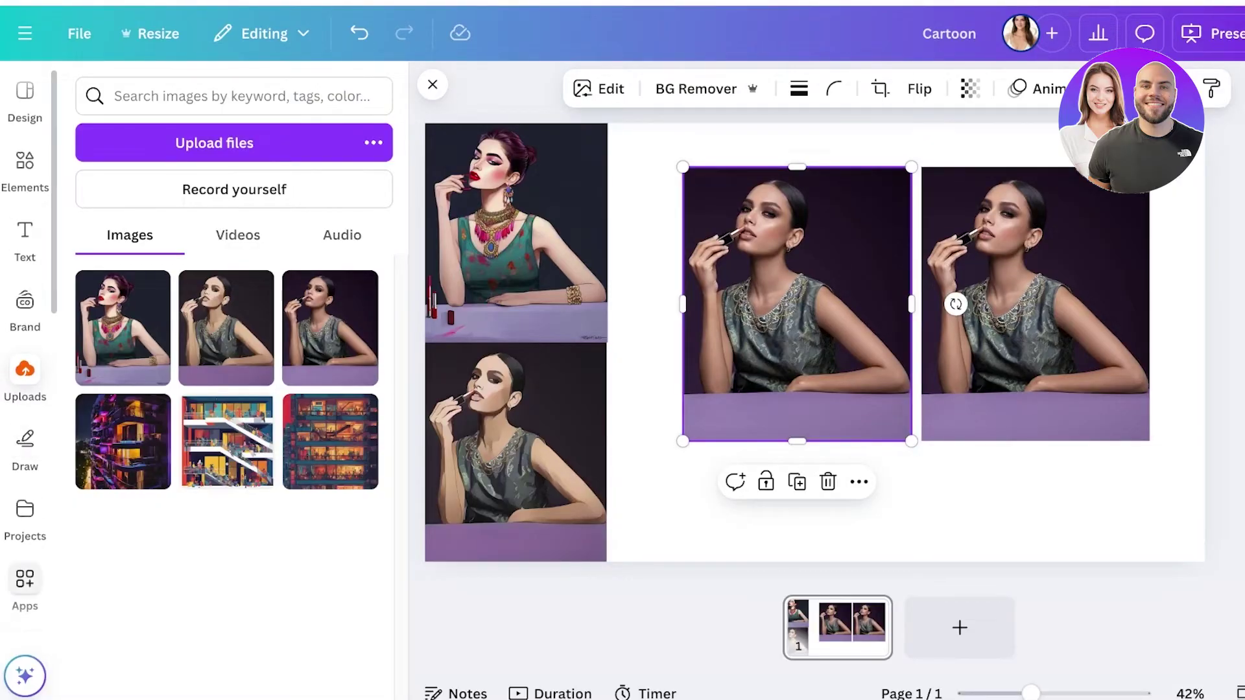
# Open the Anime Style app from the "anime" app search results, keeping the left original photo selected
pyautogui.click(25, 587)
pyautogui.doubleClick(133, 96)
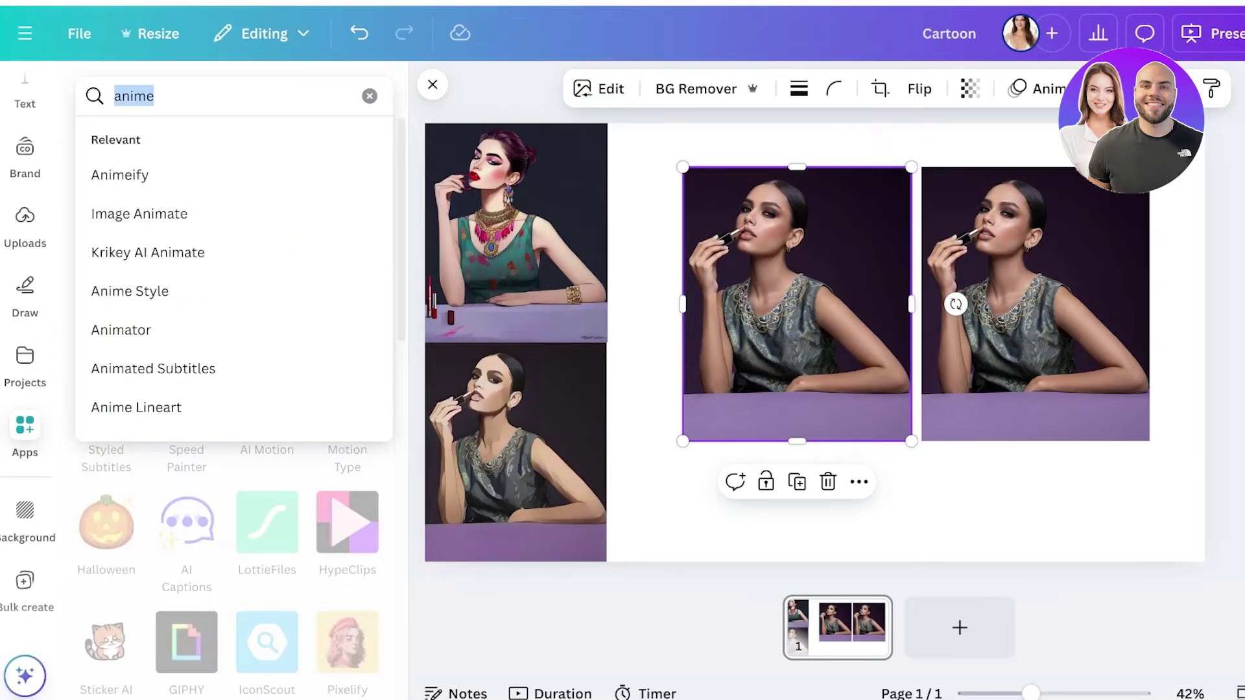
pyautogui.click(195, 522)
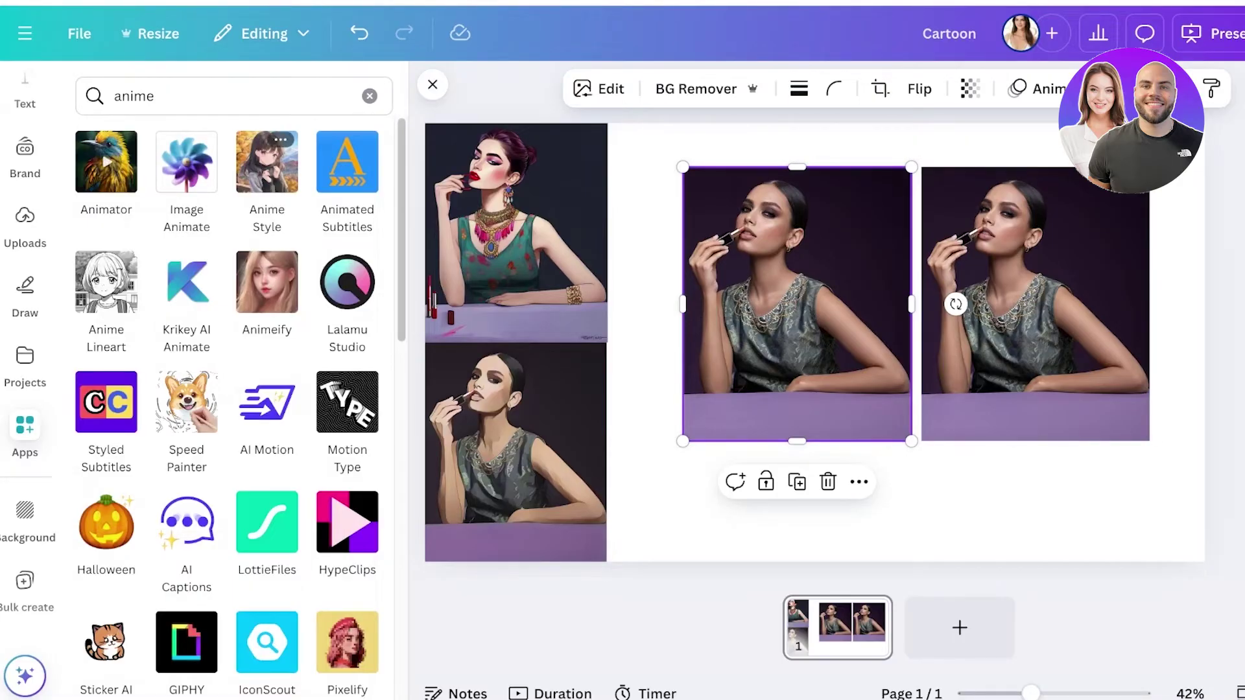
pyautogui.click(266, 162)
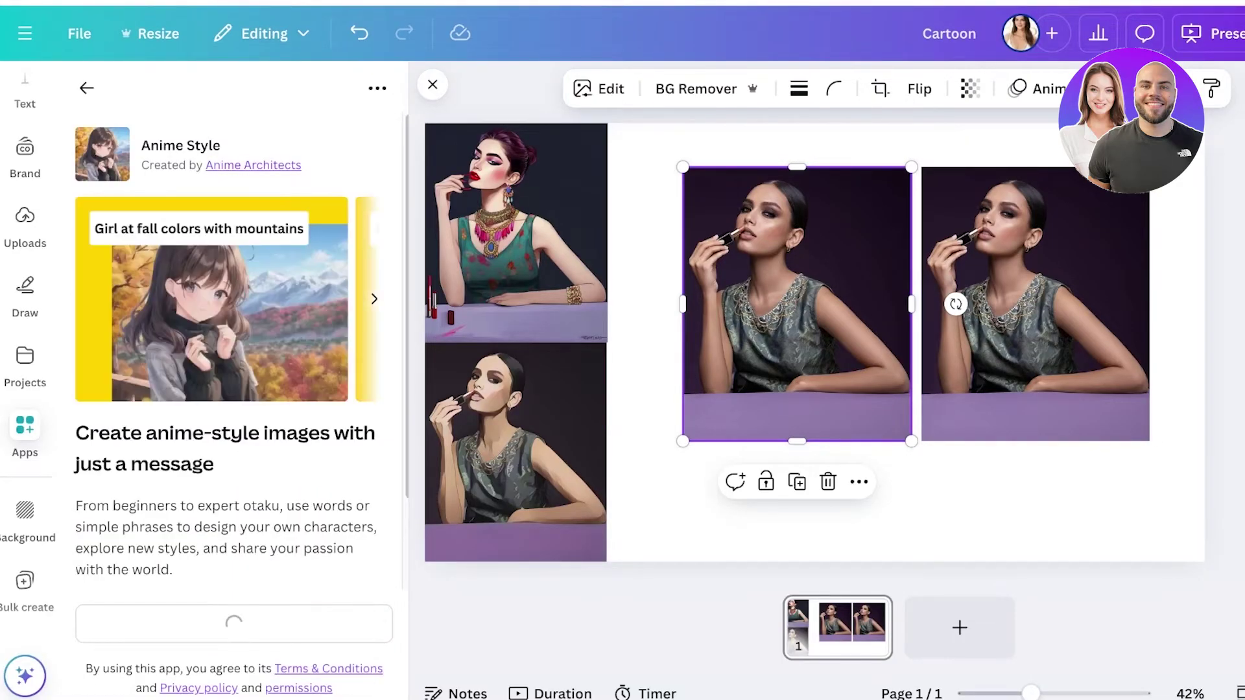
pyautogui.click(234, 624)
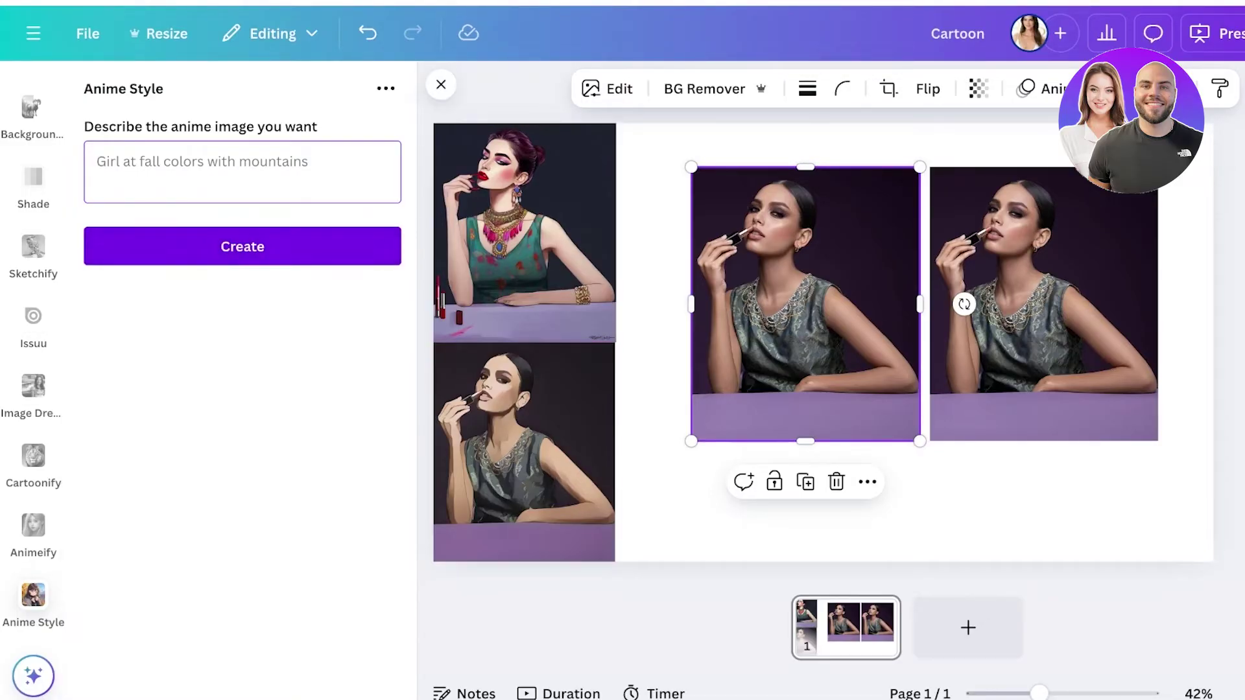
# Return to the app list and search it for "cartoon"
pyautogui.scroll(8, 33, 387)
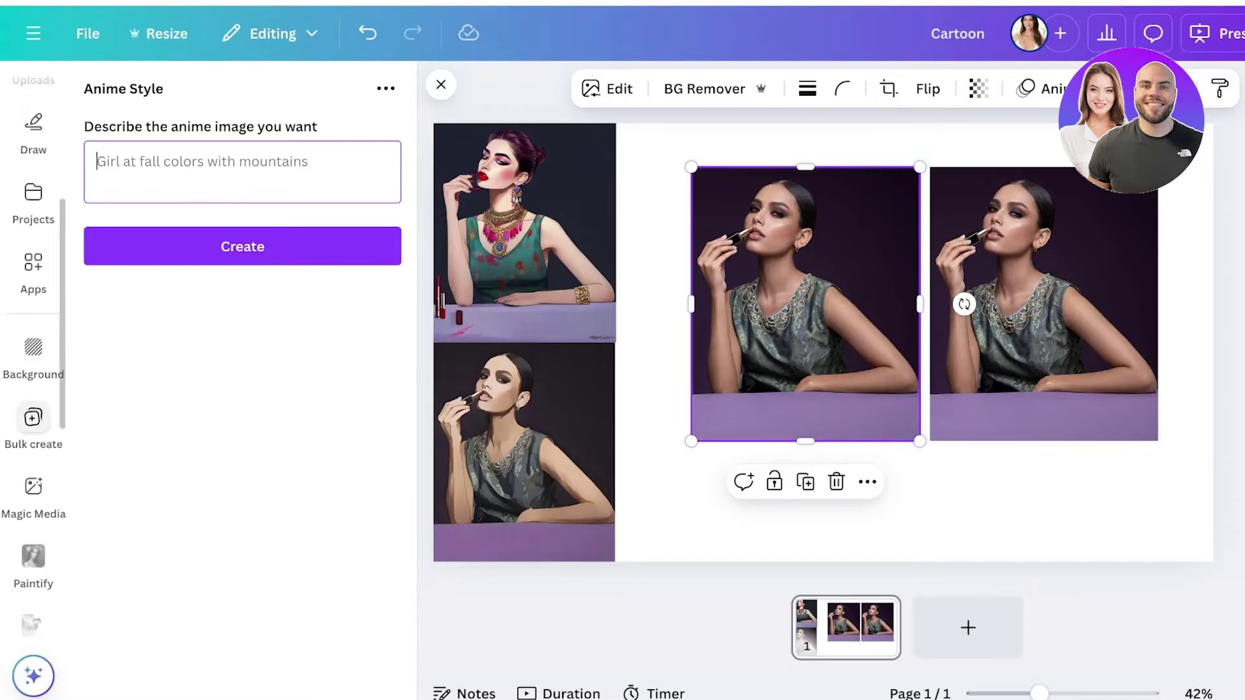
pyautogui.click(33, 556)
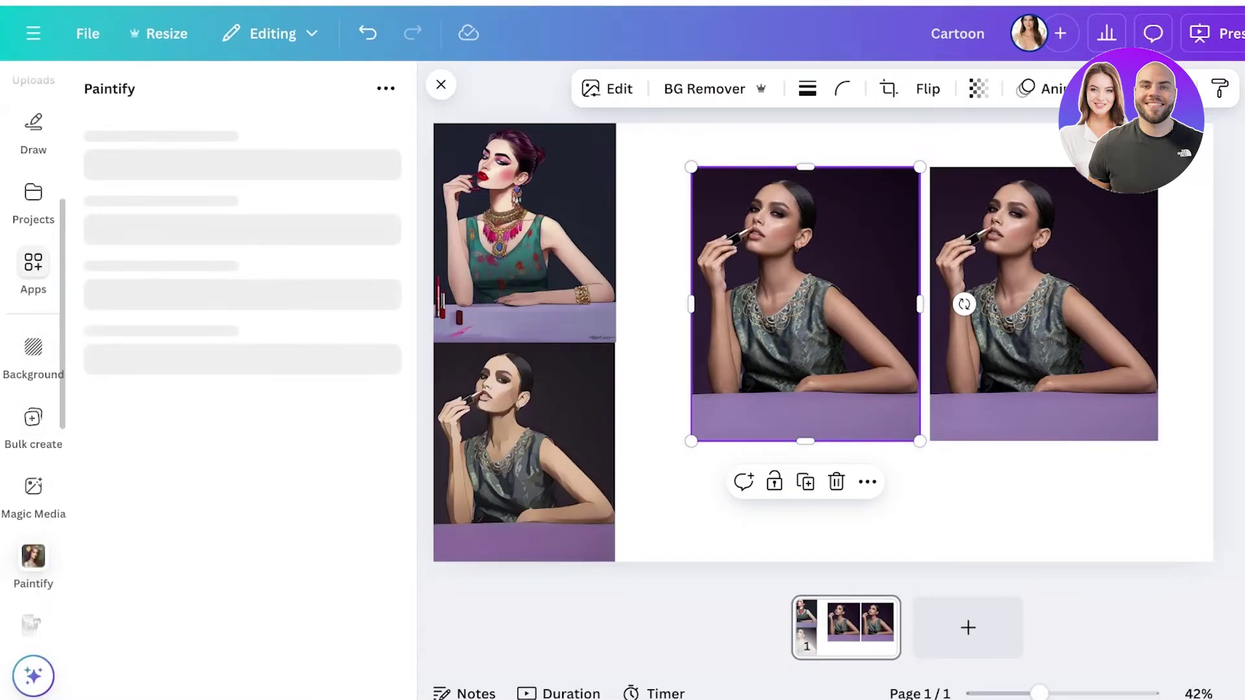
pyautogui.click(33, 272)
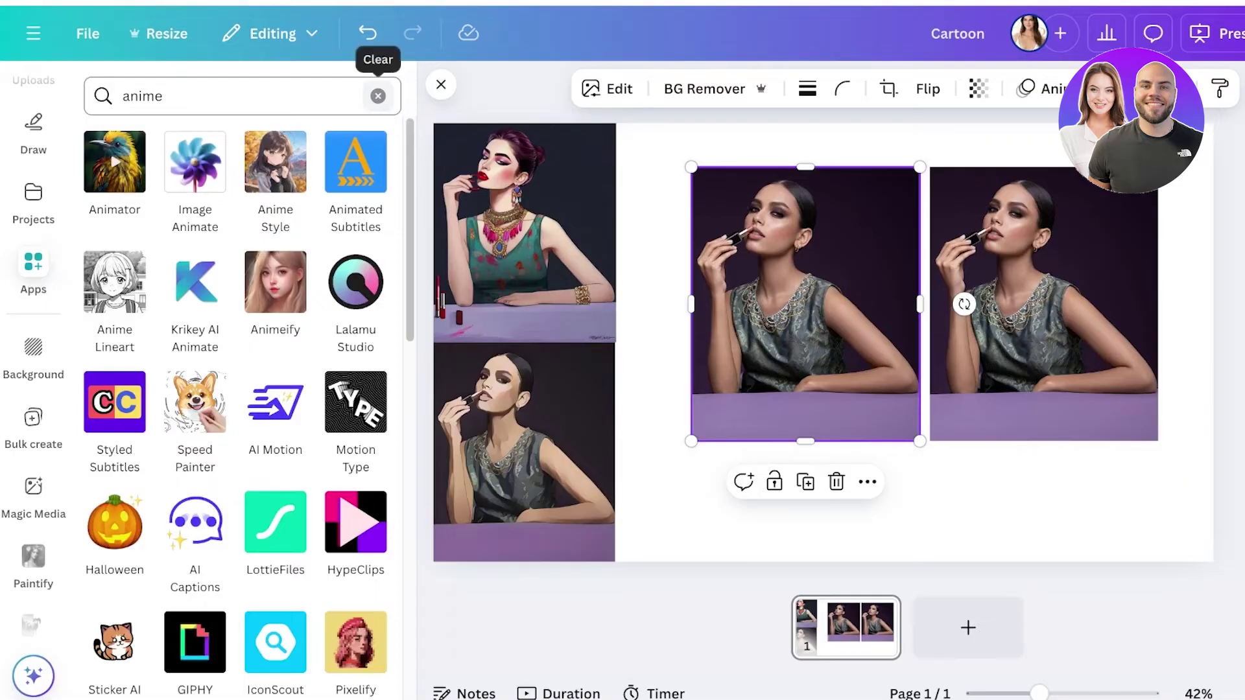
pyautogui.click(378, 96)
pyautogui.write('cartoon')
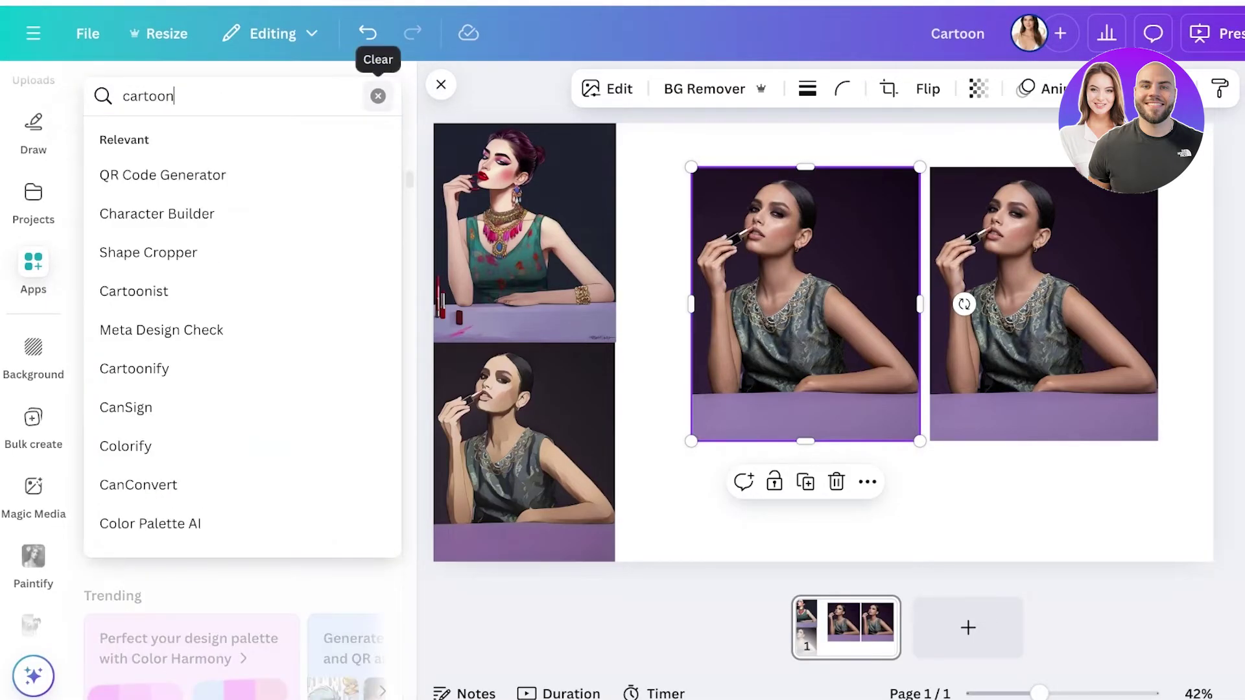
pyautogui.press('Return')
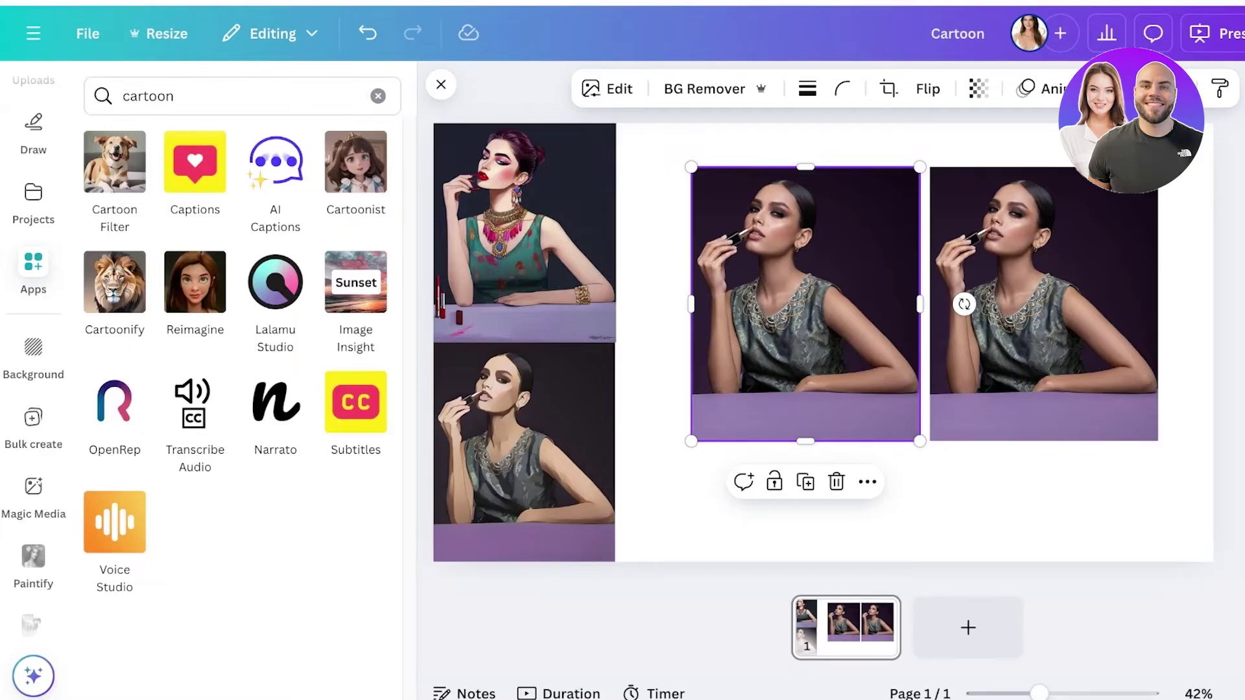
# Review the Reimagine app's description and open the app
pyautogui.click(195, 282)
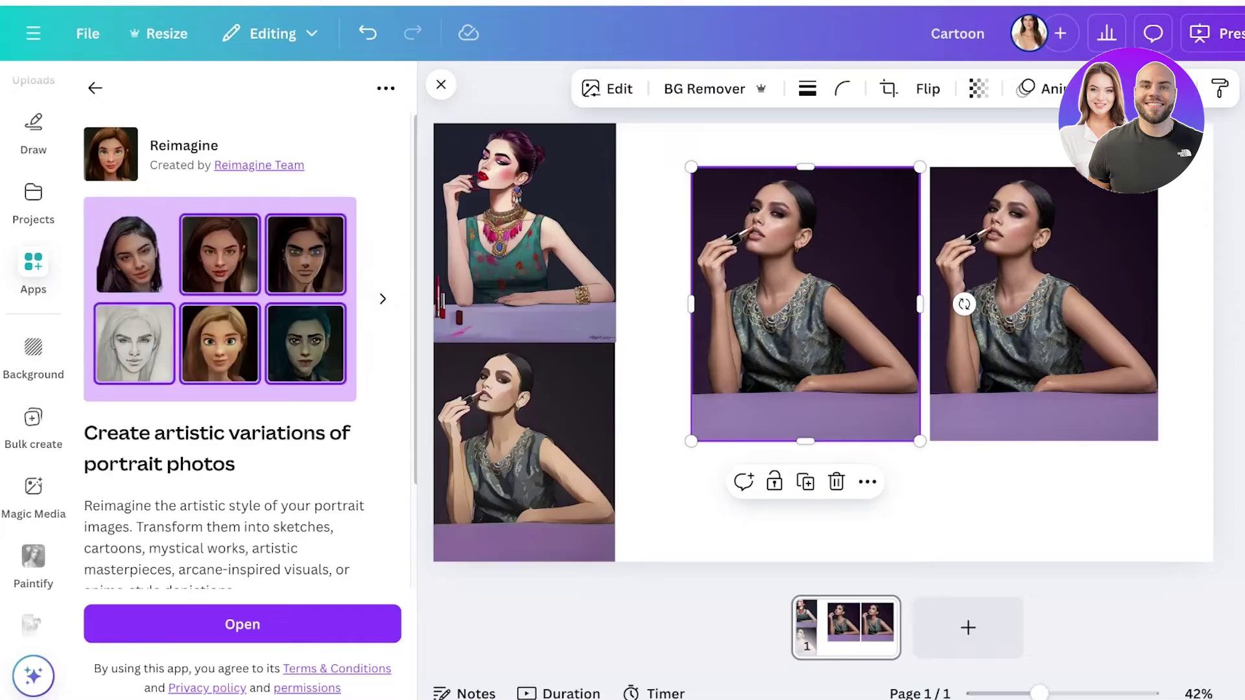
pyautogui.scroll(-1, 242, 324)
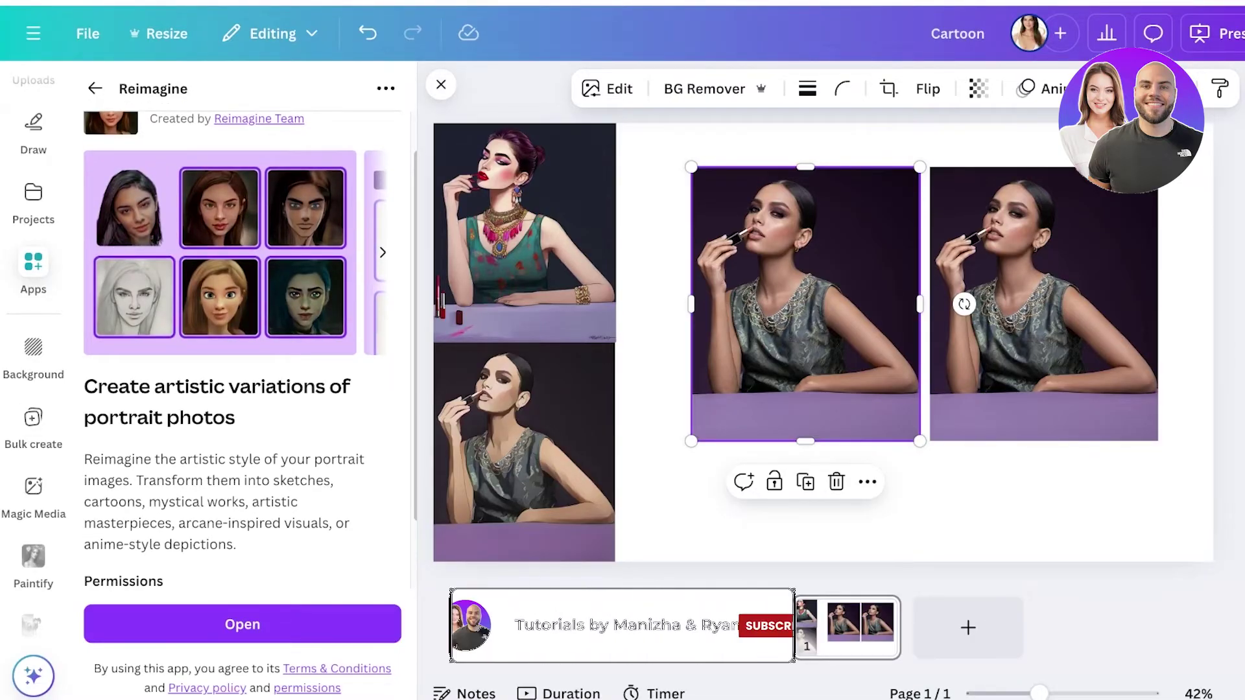
pyautogui.click(242, 624)
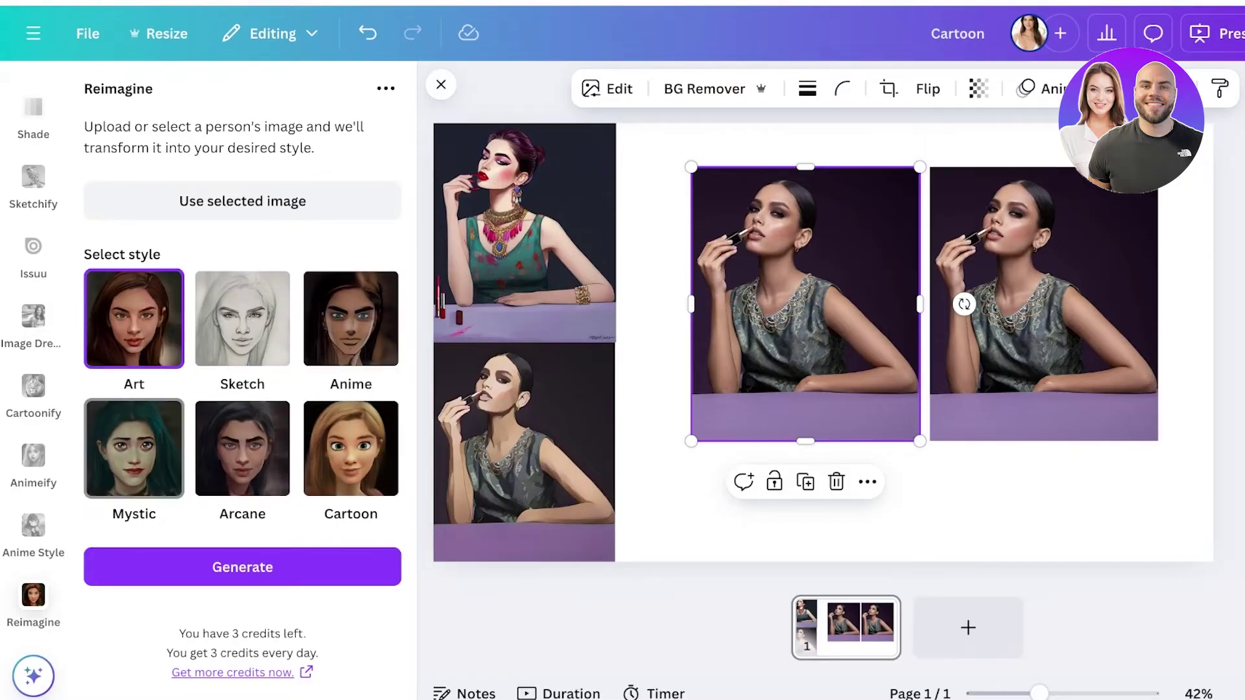
# Generate a Cartoon-style version of the selected photo with Reimagine
pyautogui.click(351, 448)
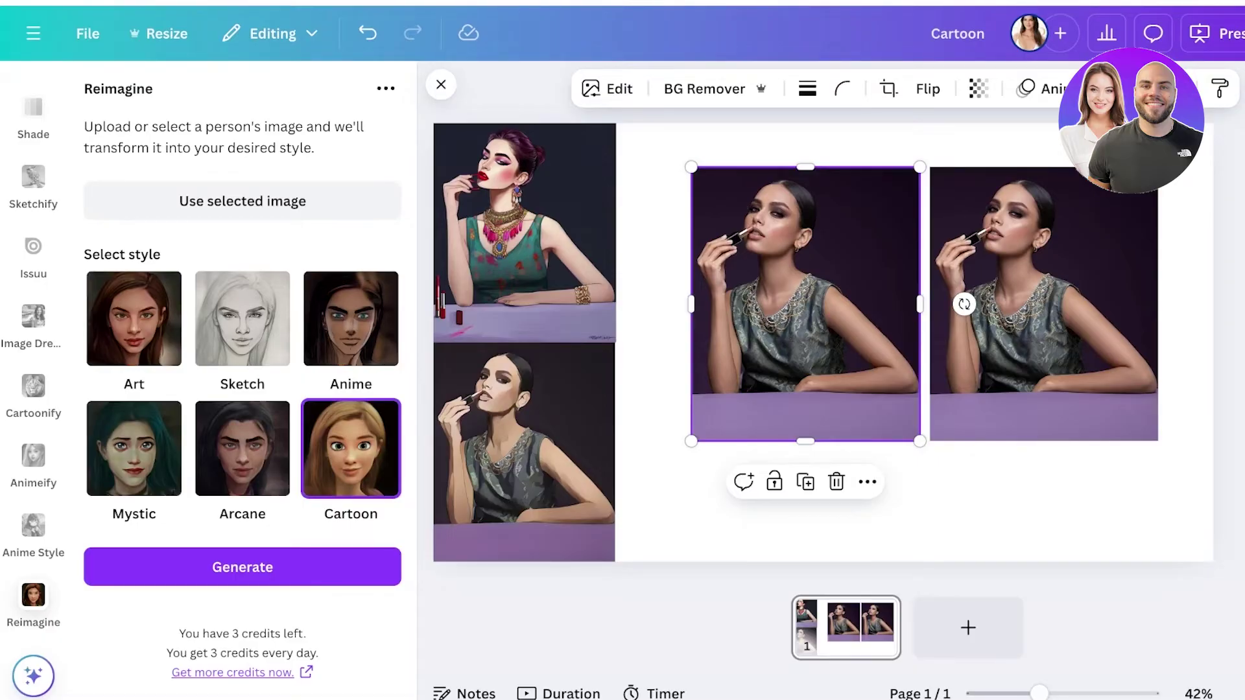
pyautogui.click(242, 567)
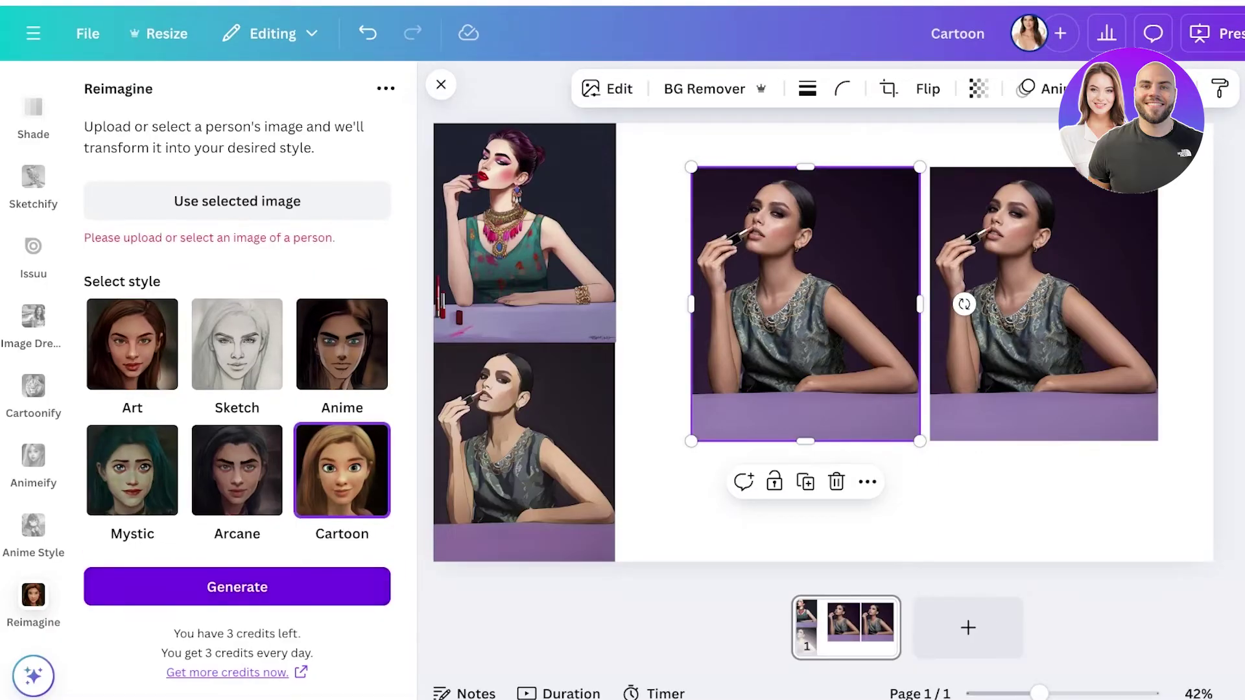
pyautogui.click(237, 201)
pyautogui.scroll(-4, 237, 389)
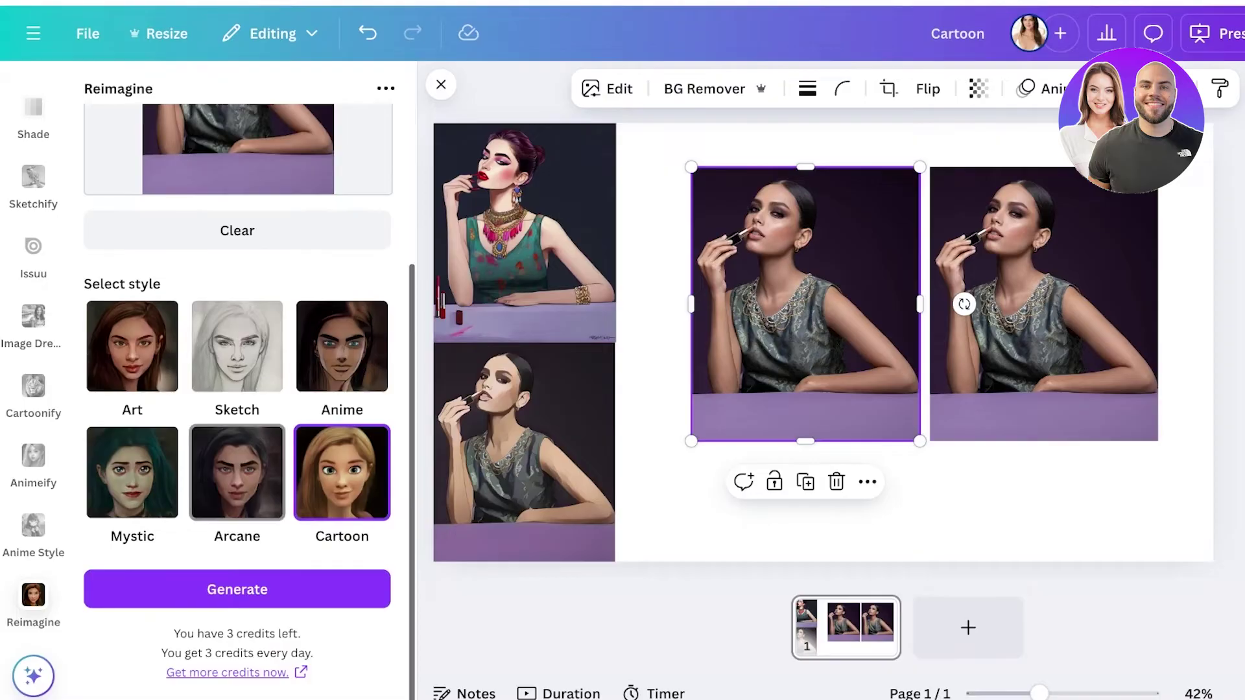
pyautogui.click(237, 587)
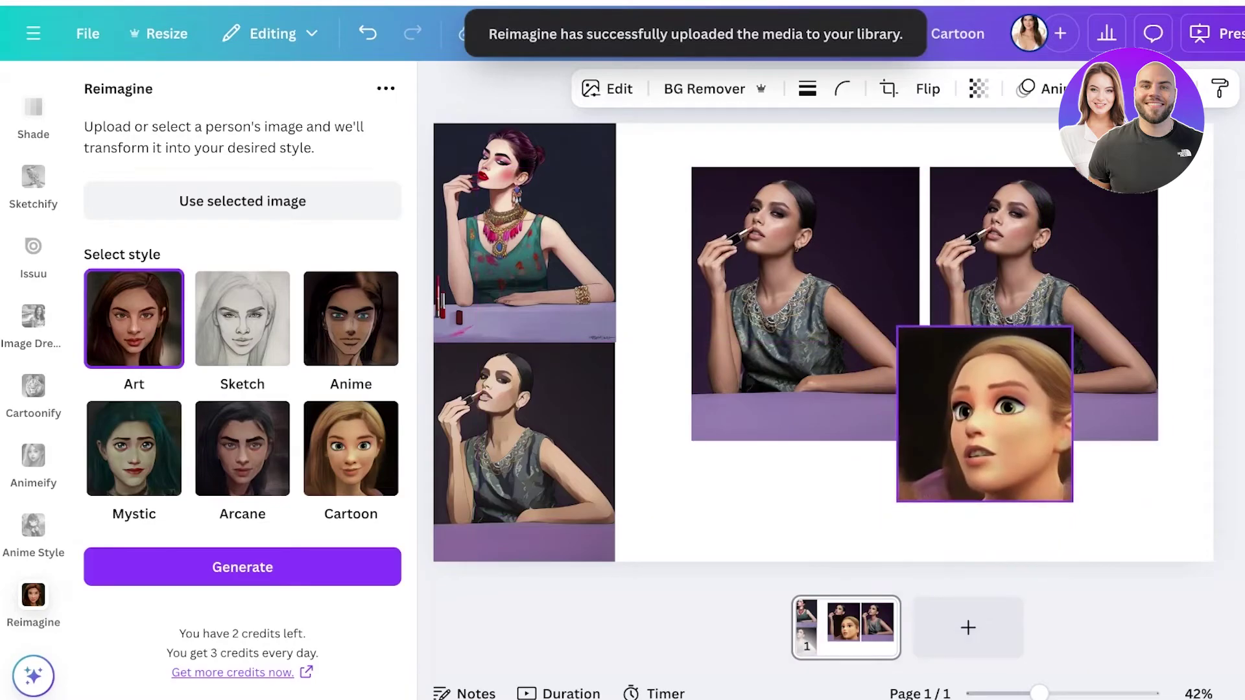
# Remove the generated Cartoon-style face from the page
pyautogui.moveTo(985, 420); pyautogui.dragTo(978, 391)
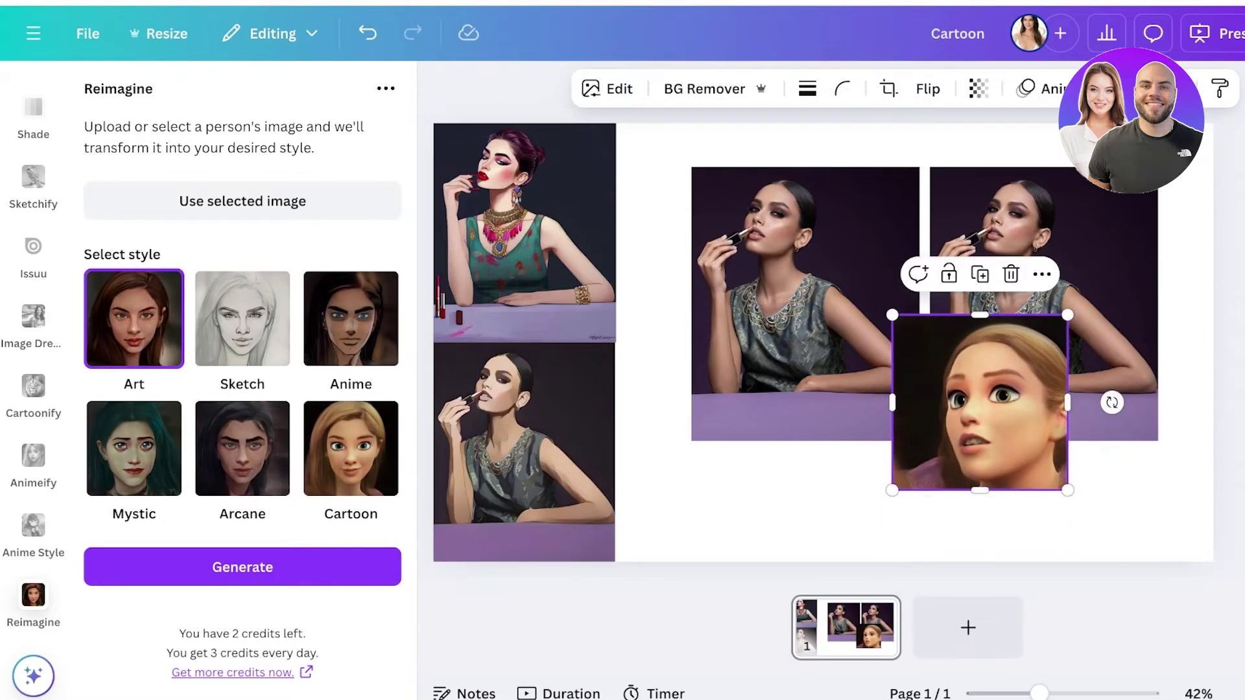
pyautogui.press('Delete')
# Use the left original photo in Reimagine and generate an Art-style version of it
pyautogui.click(804, 303)
pyautogui.click(241, 200)
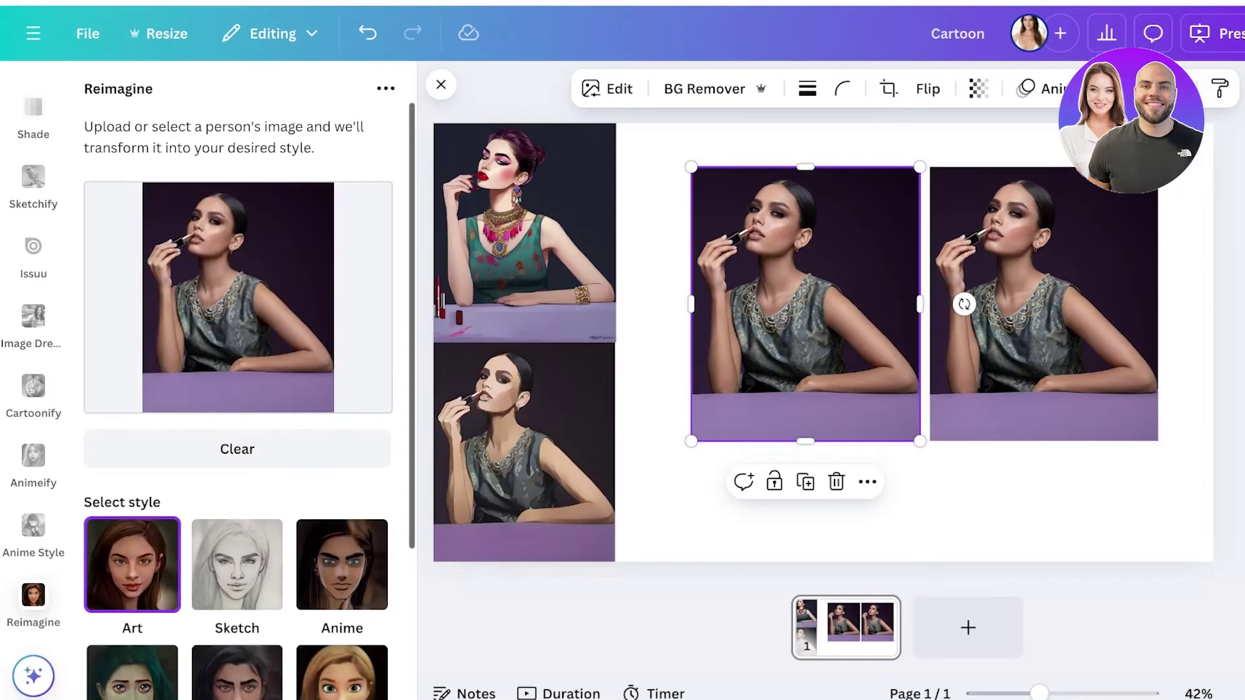
pyautogui.scroll(-3, 242, 389)
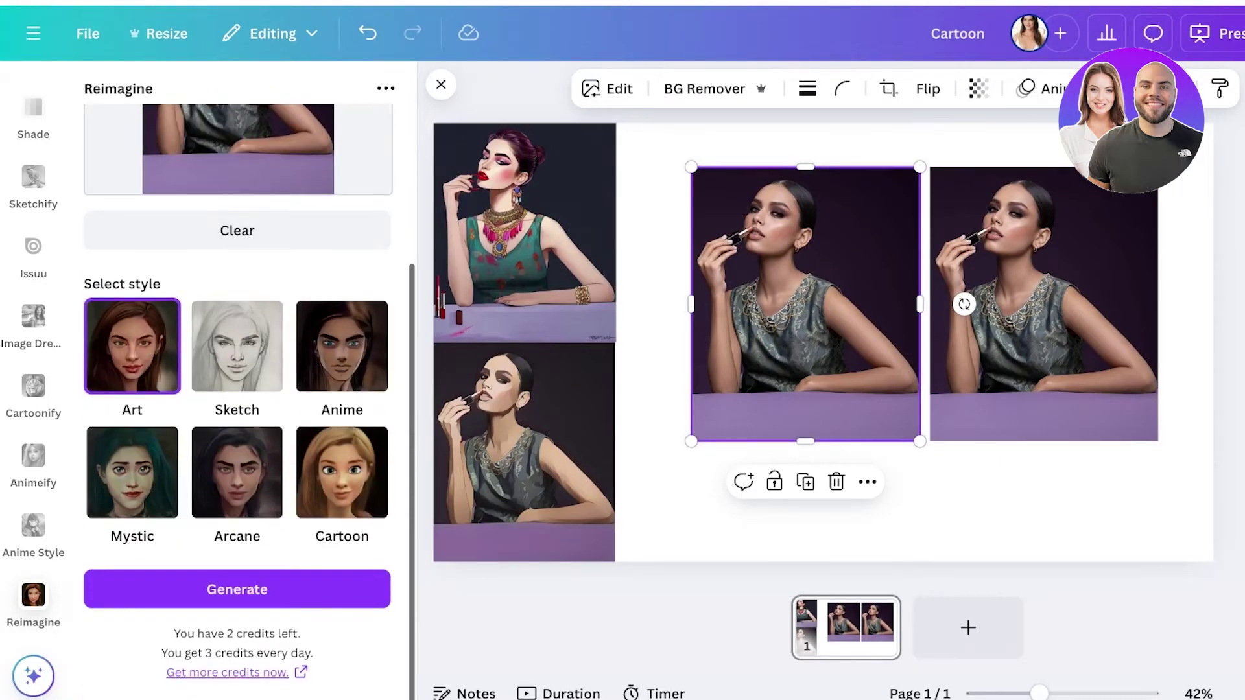
pyautogui.click(238, 590)
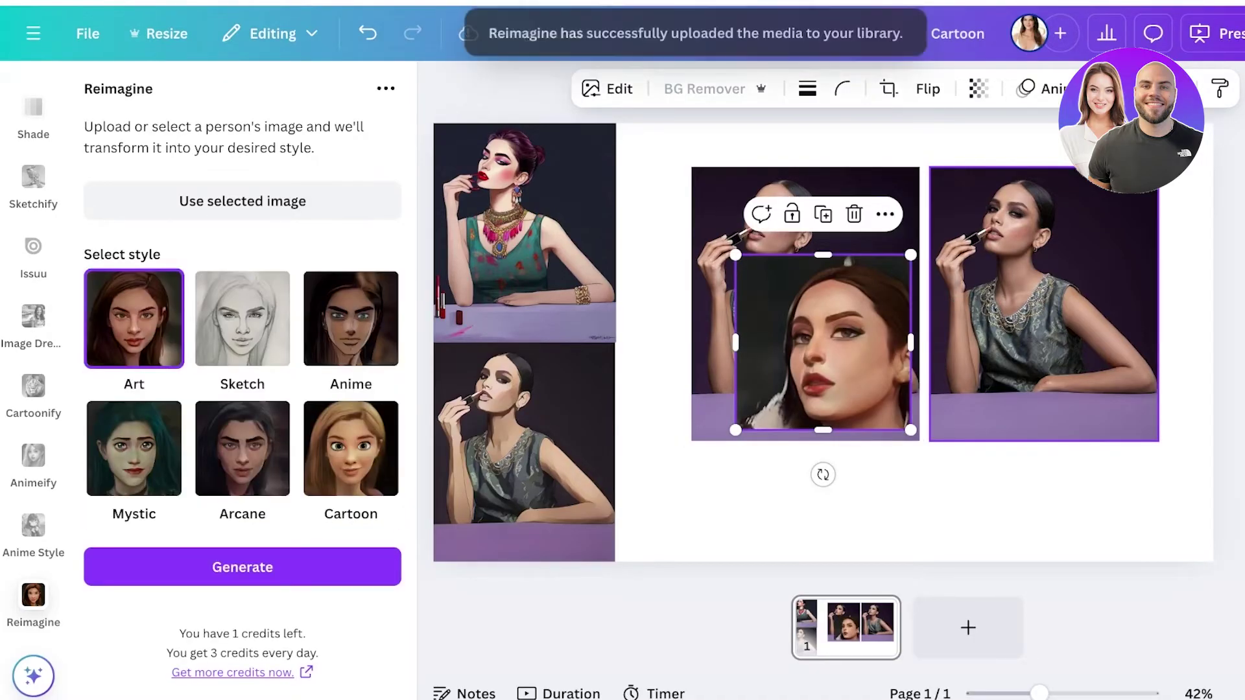
# Move the generated Art-style face across the page for comparison and delete it
pyautogui.moveTo(823, 343); pyautogui.dragTo(1017, 378)
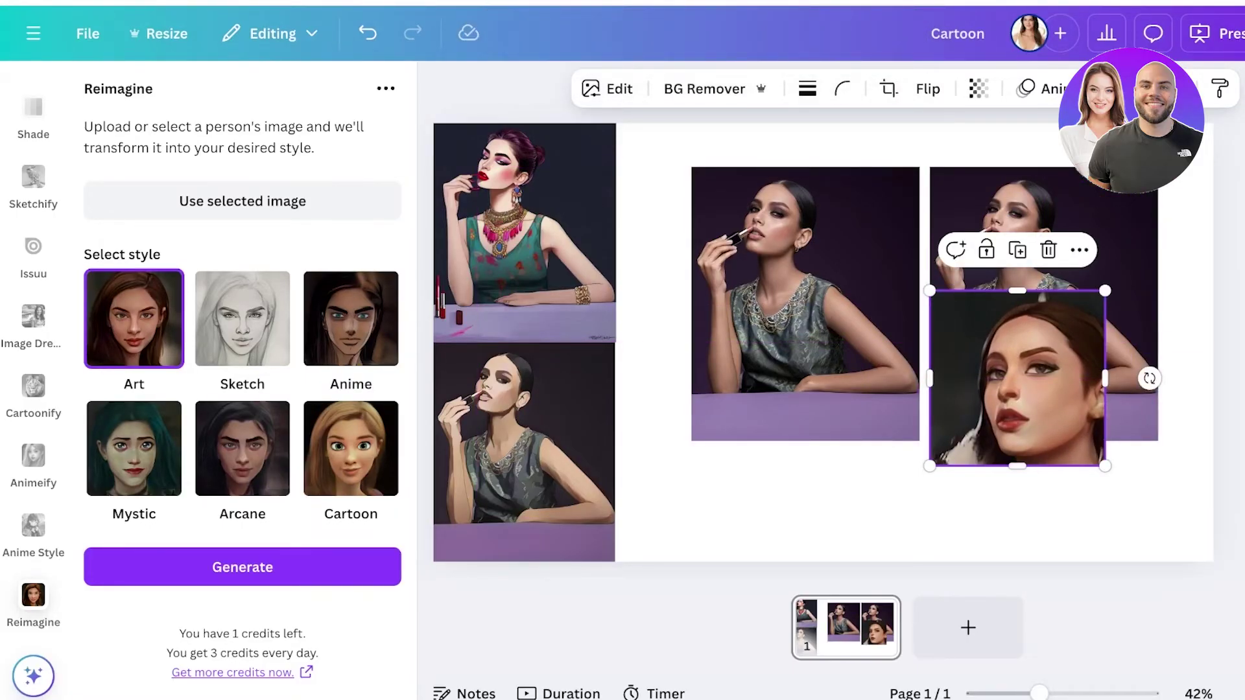
pyautogui.moveTo(1017, 378); pyautogui.dragTo(956, 303)
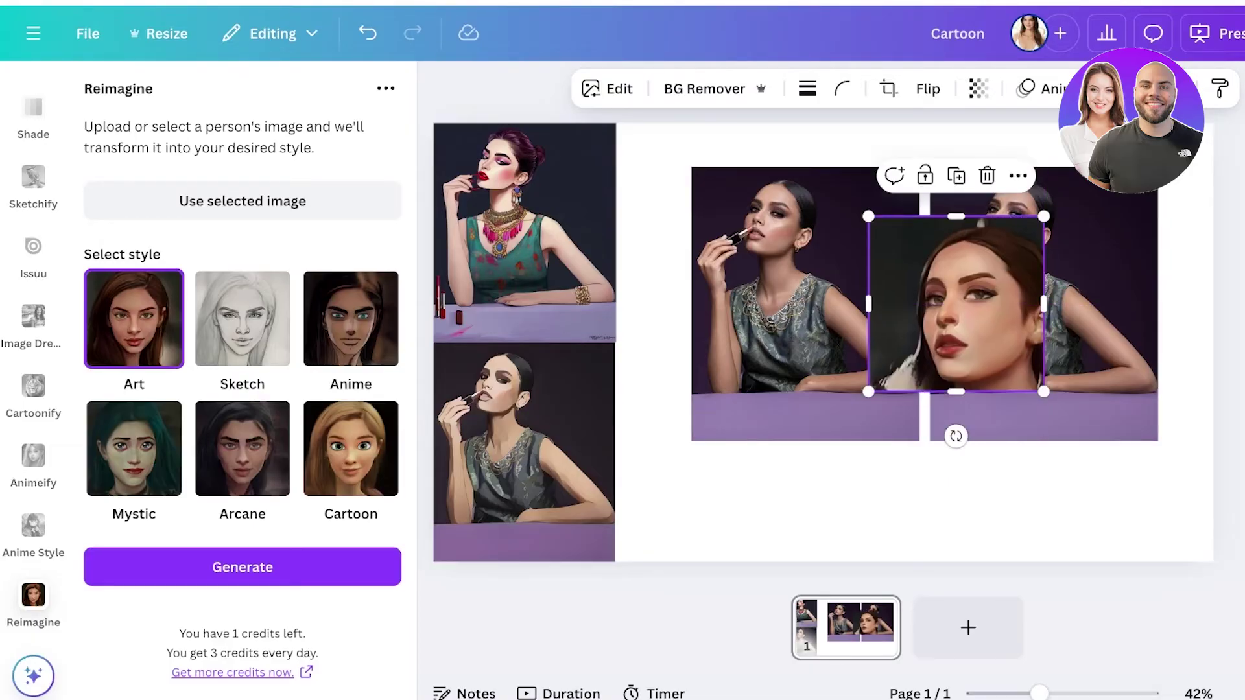
pyautogui.press('Delete')
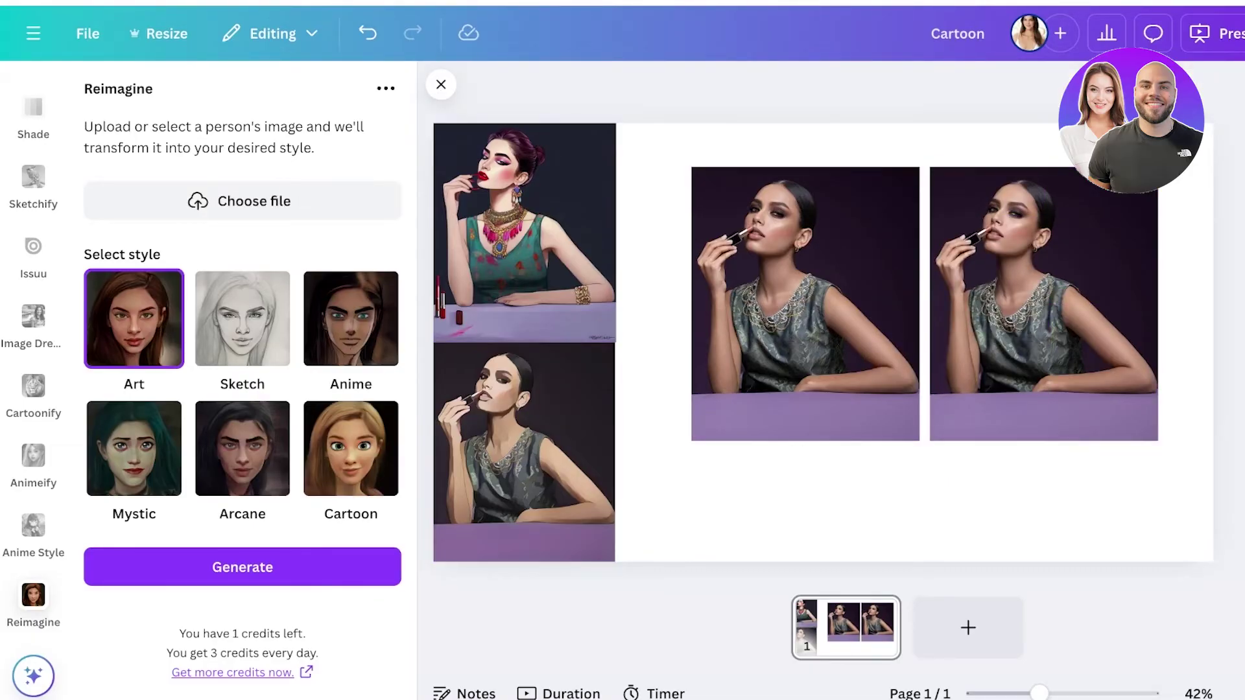
# Search the available apps for "sketch" and open Photo To Sketch
pyautogui.scroll(5, 33, 356)
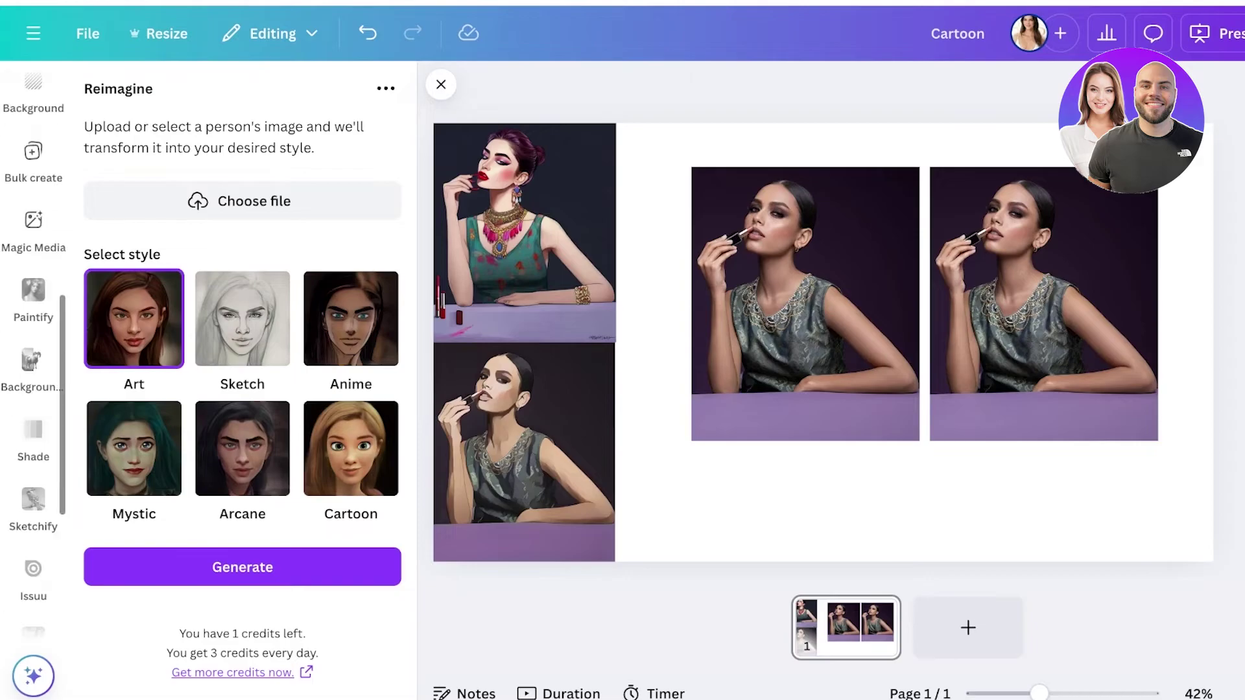
pyautogui.scroll(5, 33, 363)
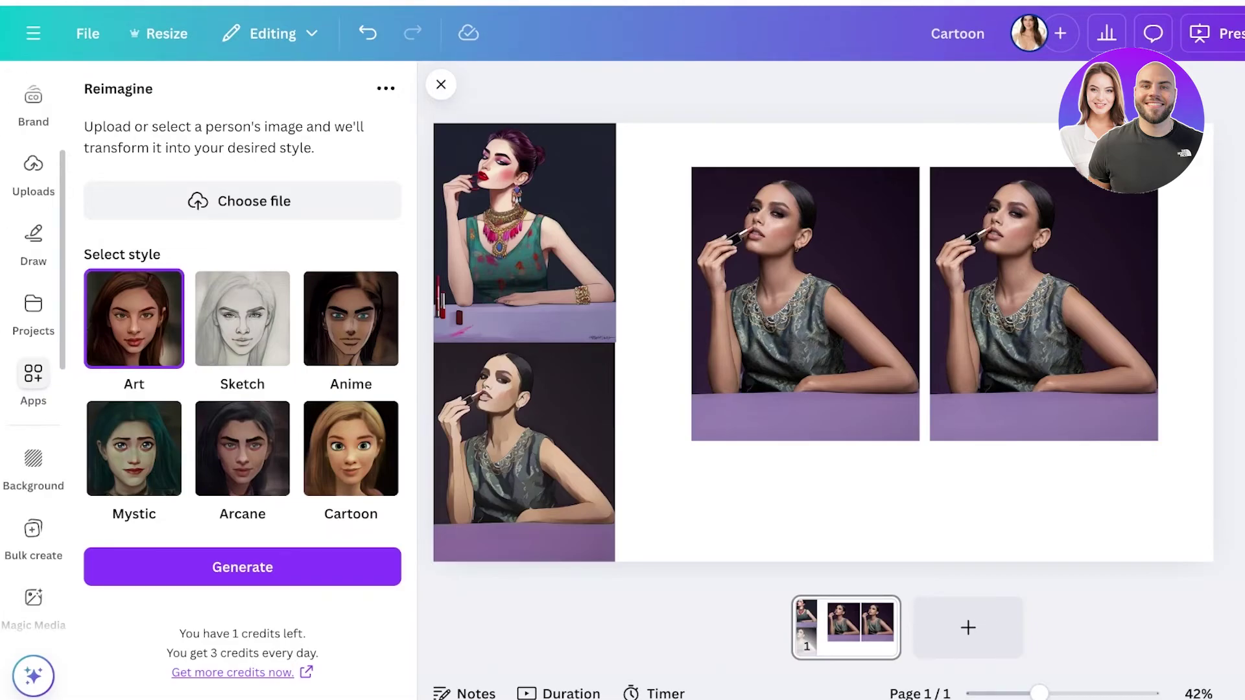
pyautogui.click(33, 382)
pyautogui.click(378, 96)
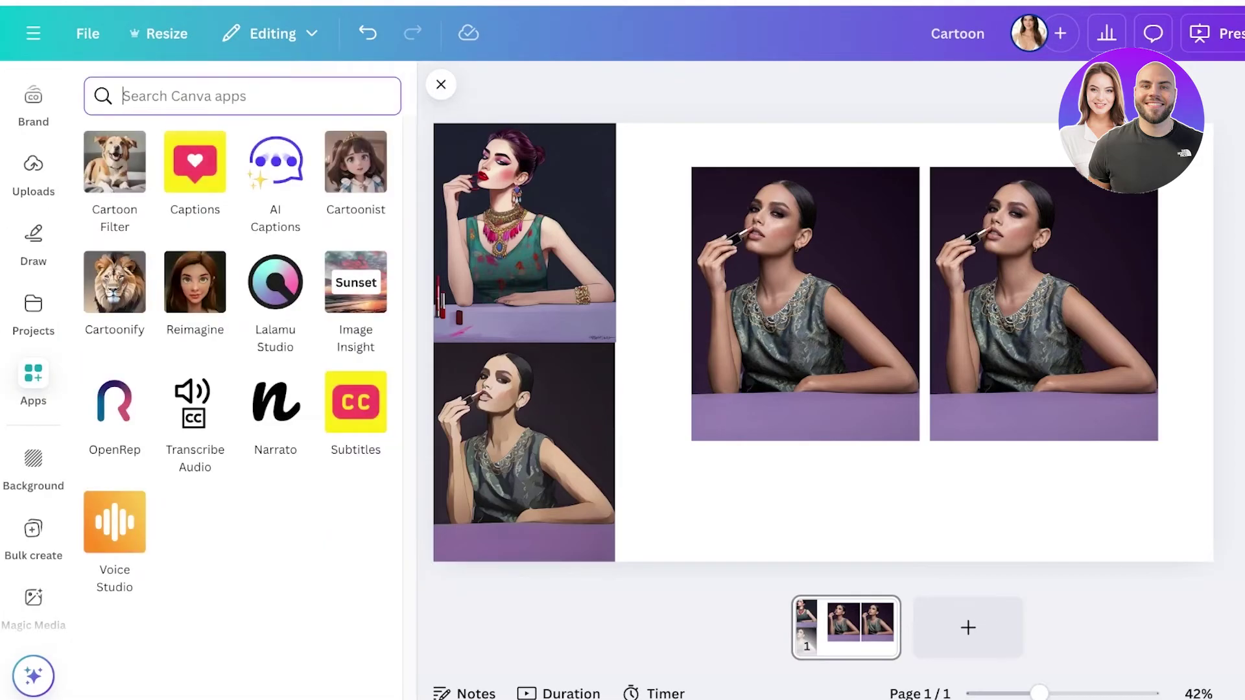
pyautogui.write('sketch')
pyautogui.press('Return')
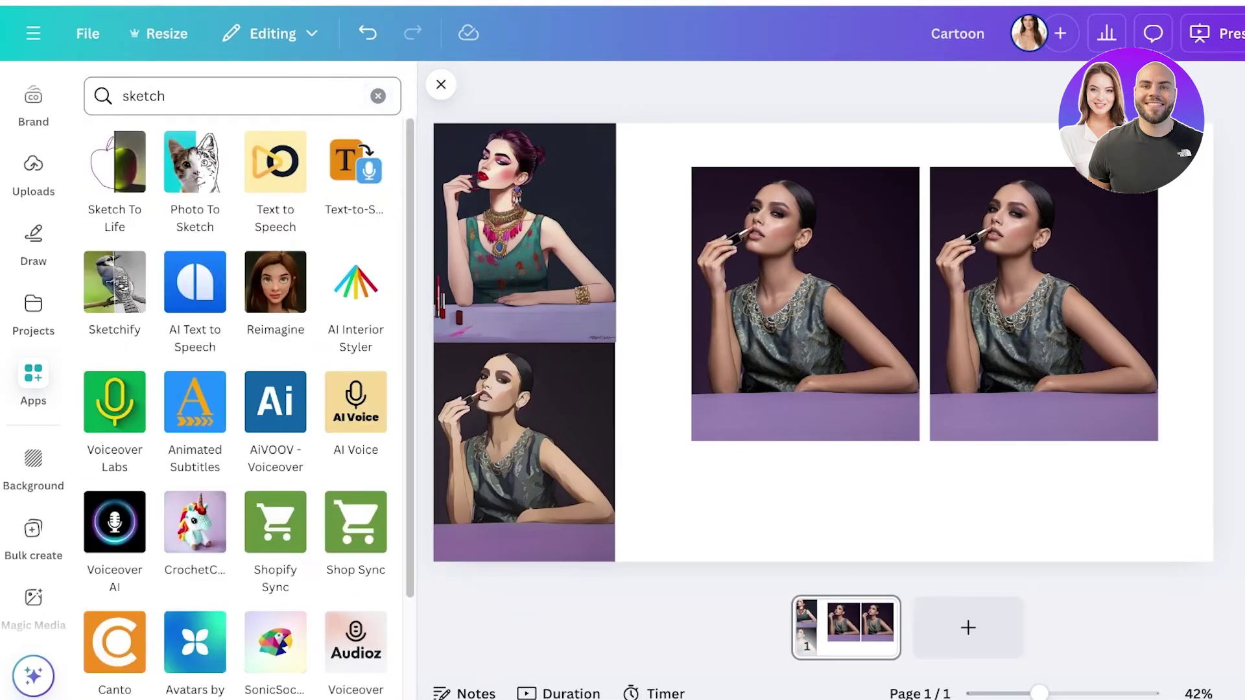
pyautogui.click(194, 162)
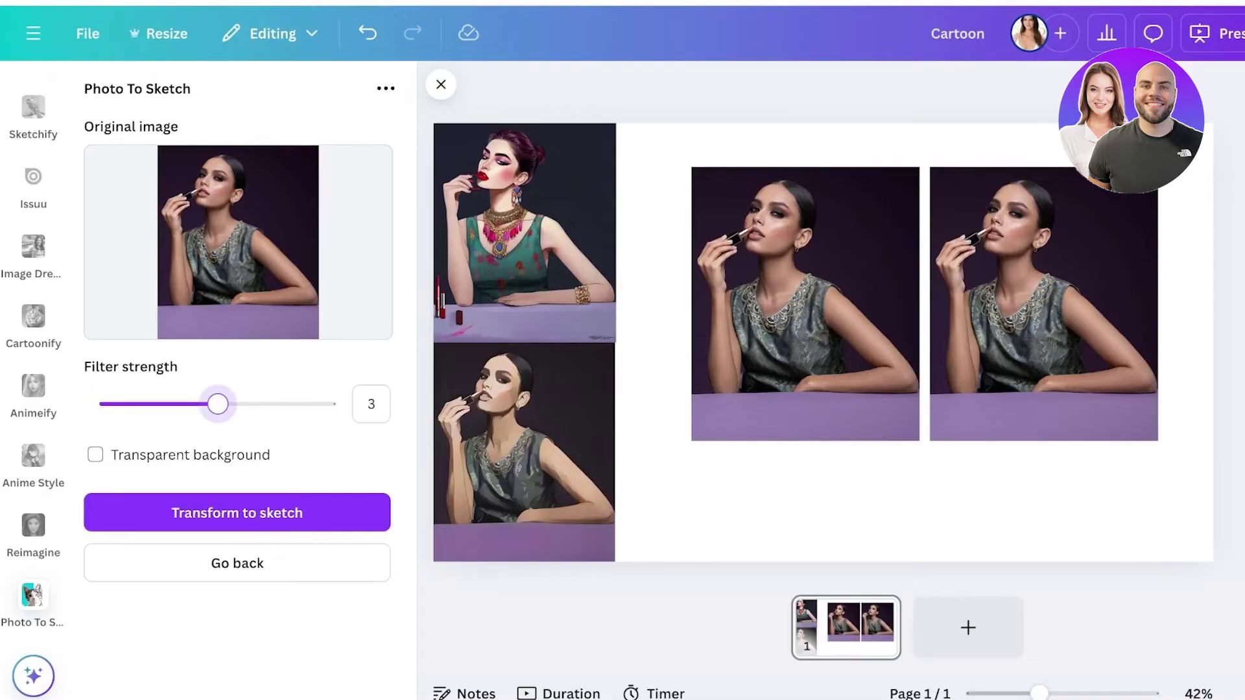
# Generate a sketch version of the original photo and place it enlarged beside the lower cartoon portrait
pyautogui.click(95, 455)
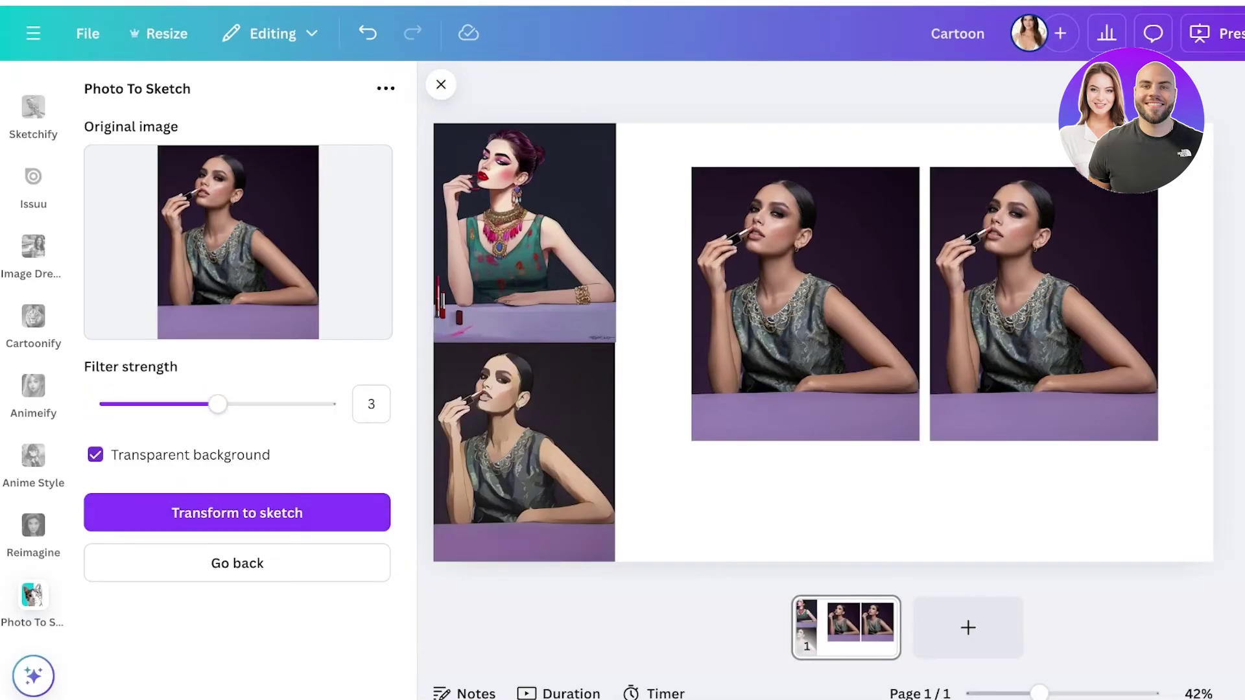
pyautogui.click(236, 513)
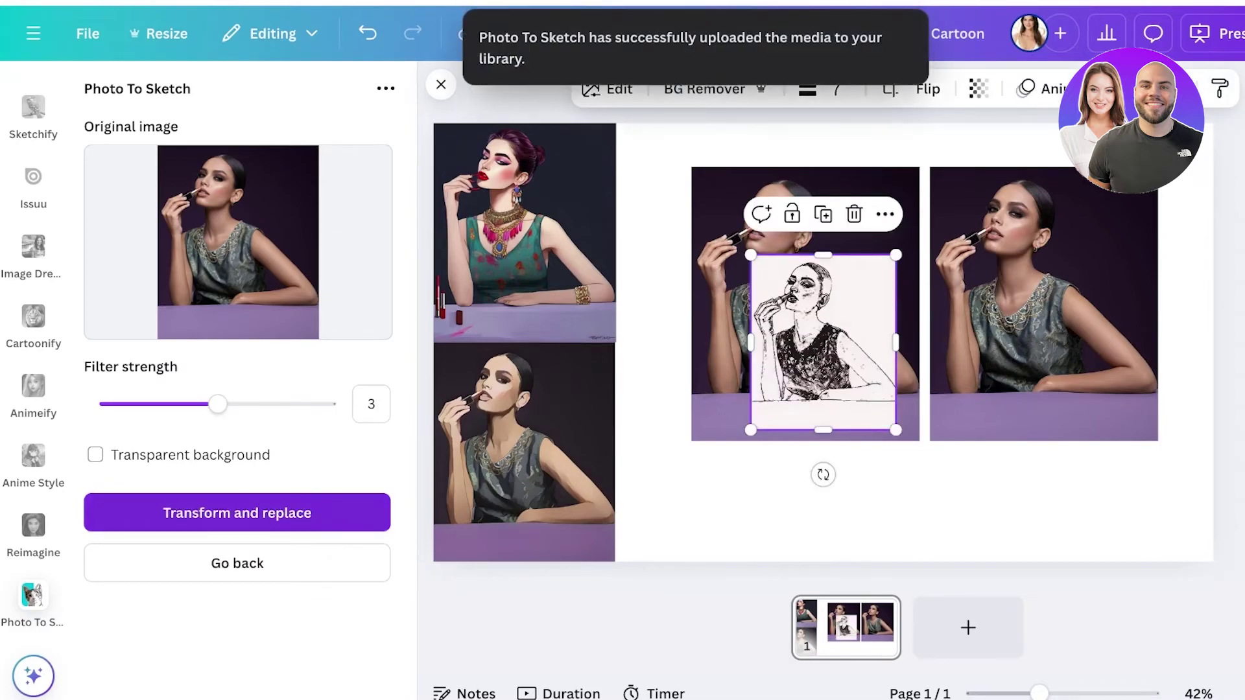
pyautogui.moveTo(822, 343)
pyautogui.mouseDown()
pyautogui.moveTo(911, 352)
pyautogui.moveTo(993, 254)
pyautogui.moveTo(747, 442)
pyautogui.moveTo(692, 441)
pyautogui.moveTo(707, 462)
pyautogui.mouseUp()
# Move one original photo copy into the page's upper-right corner and delete the other copy
pyautogui.moveTo(805, 286); pyautogui.dragTo(852, 279)
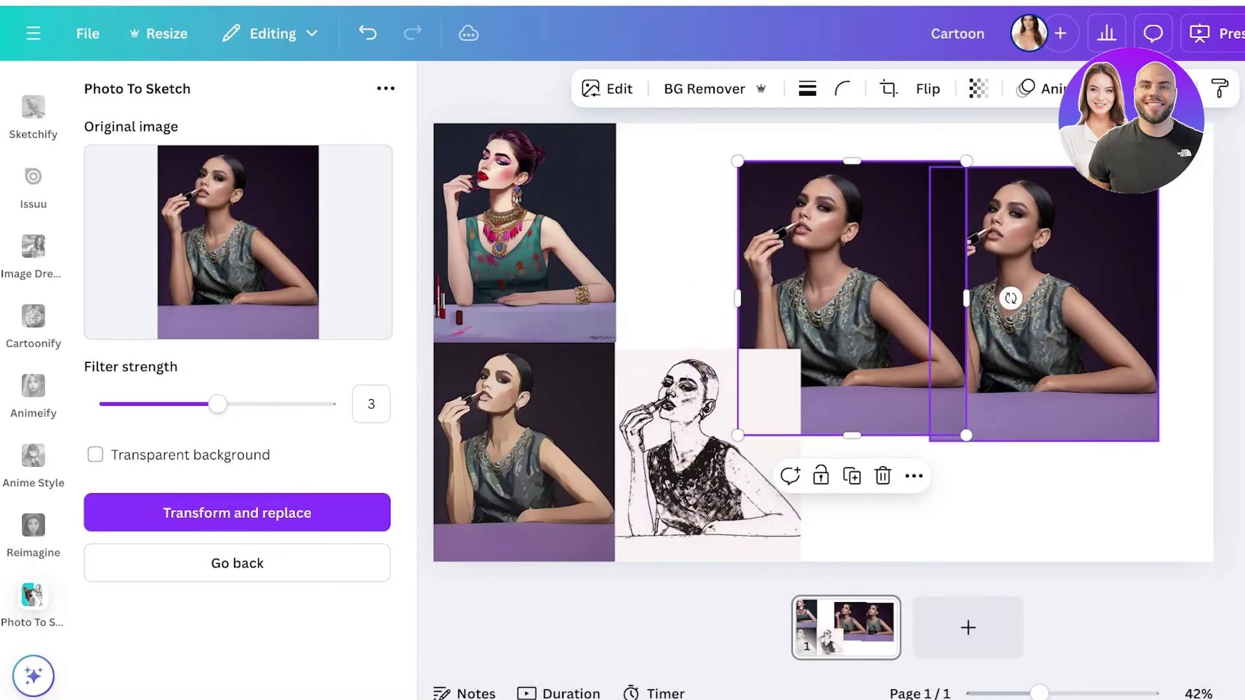
pyautogui.moveTo(1043, 303); pyautogui.dragTo(1098, 259)
pyautogui.moveTo(851, 297); pyautogui.dragTo(869, 260)
pyautogui.press('Delete')
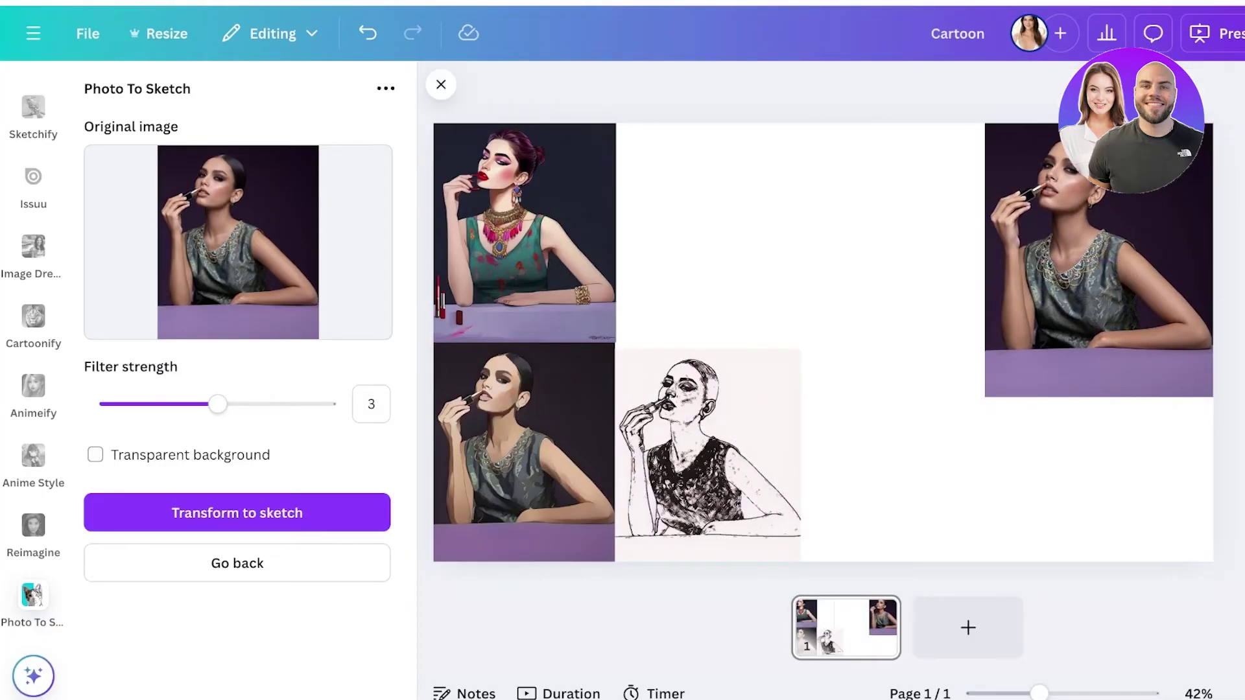
# Move the remaining original photo inward from the page corner and remove its background
pyautogui.scroll(4, 33, 356)
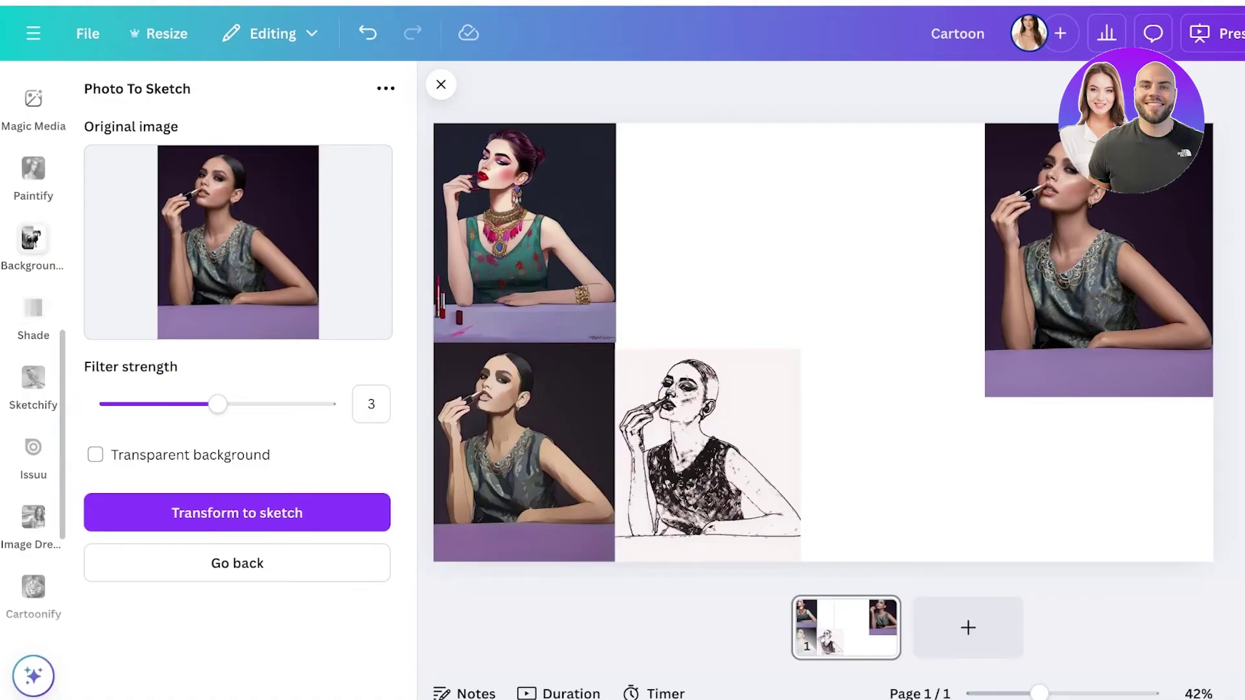
pyautogui.moveTo(1098, 259); pyautogui.dragTo(1054, 304)
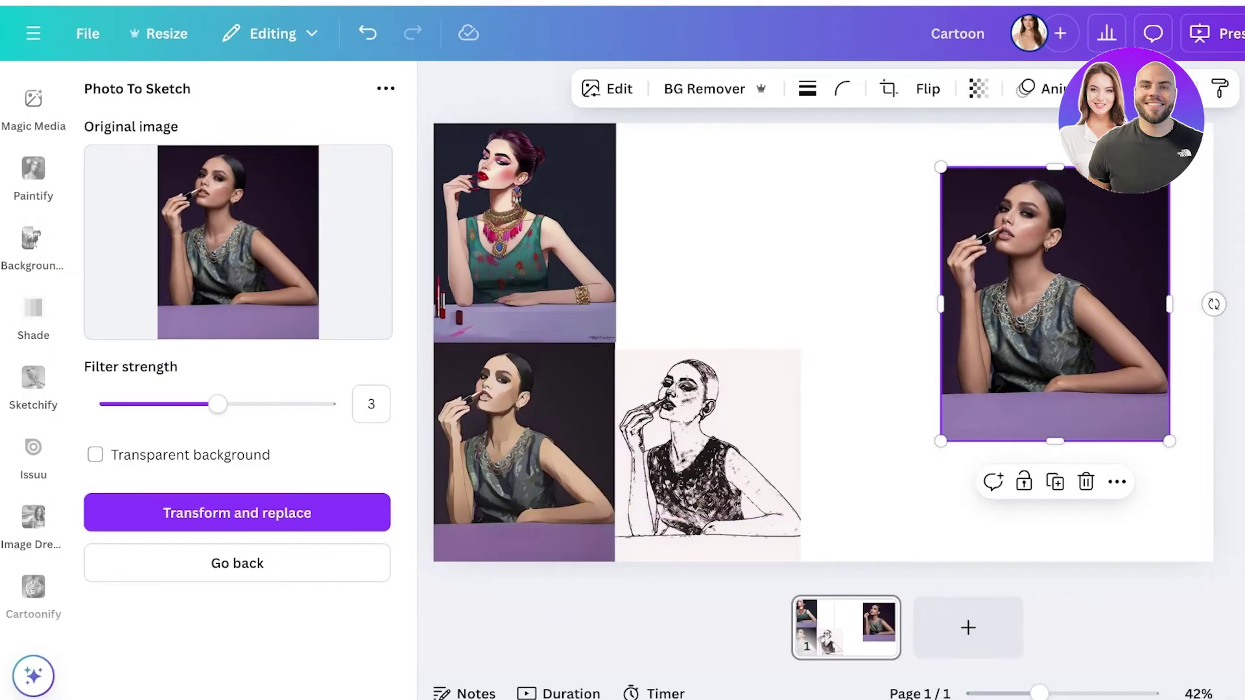
pyautogui.click(716, 88)
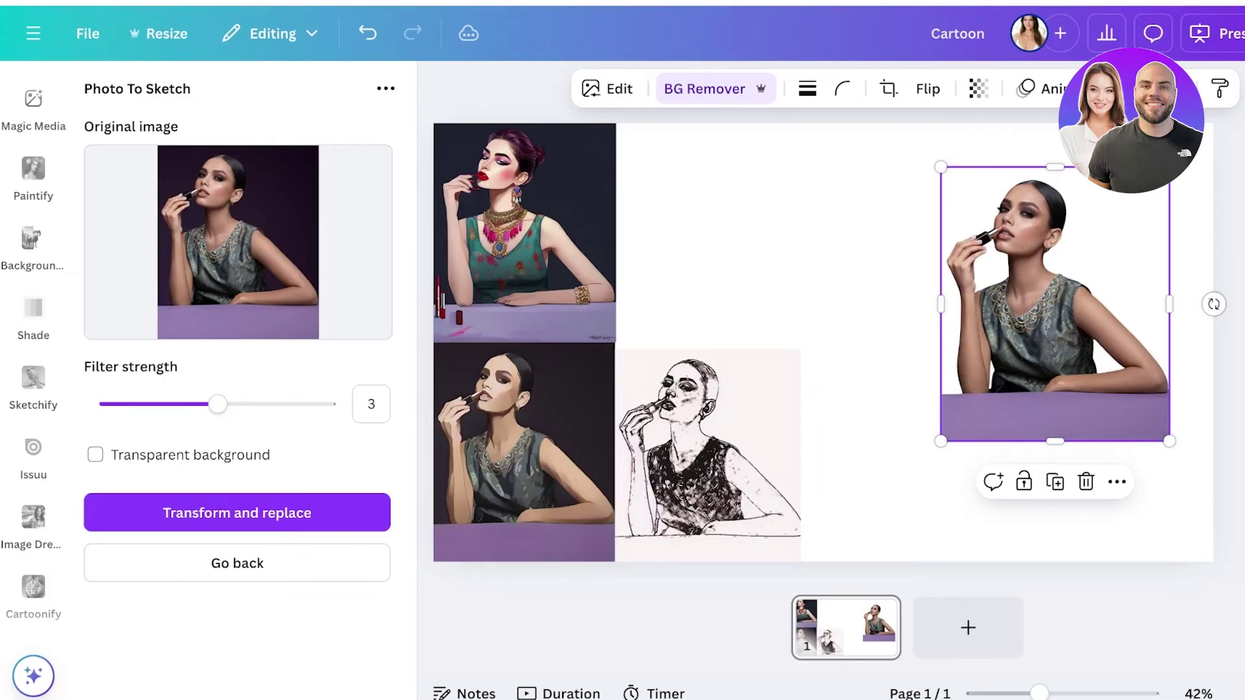
pyautogui.click(835, 259)
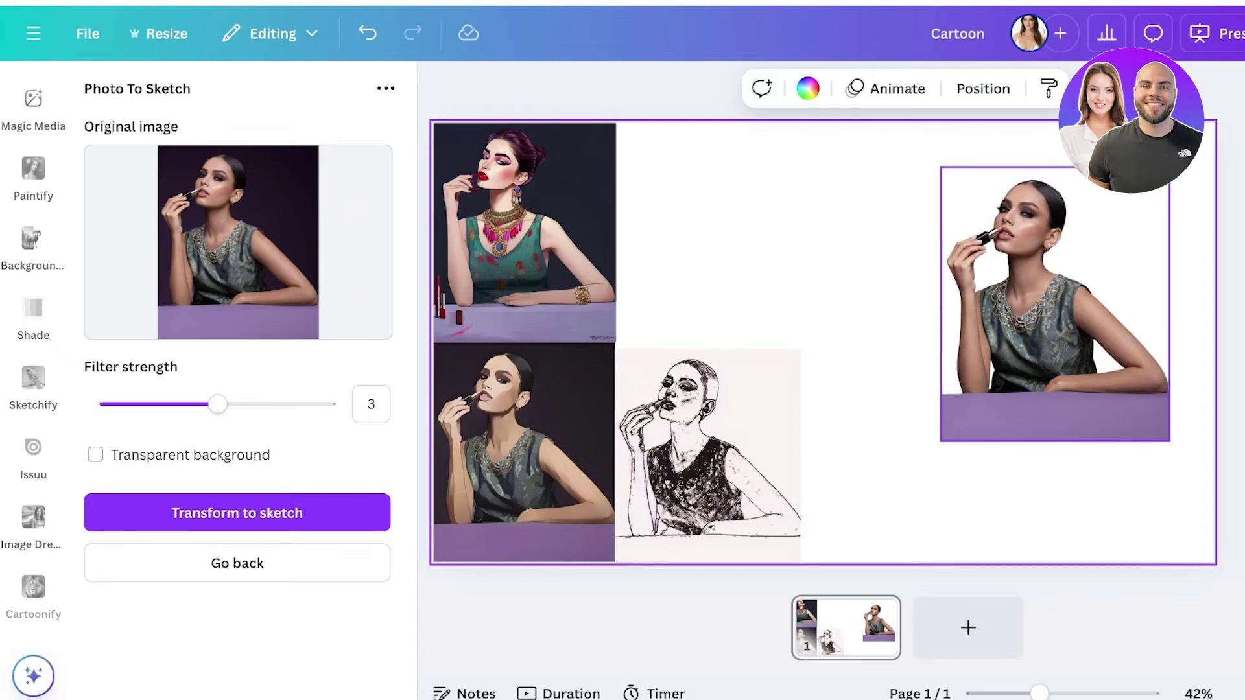
# Crop the purple table off the bottom of the cut-out photo and shift the photo slightly down
pyautogui.click(1054, 304)
pyautogui.moveTo(1054, 441); pyautogui.dragTo(1055, 389)
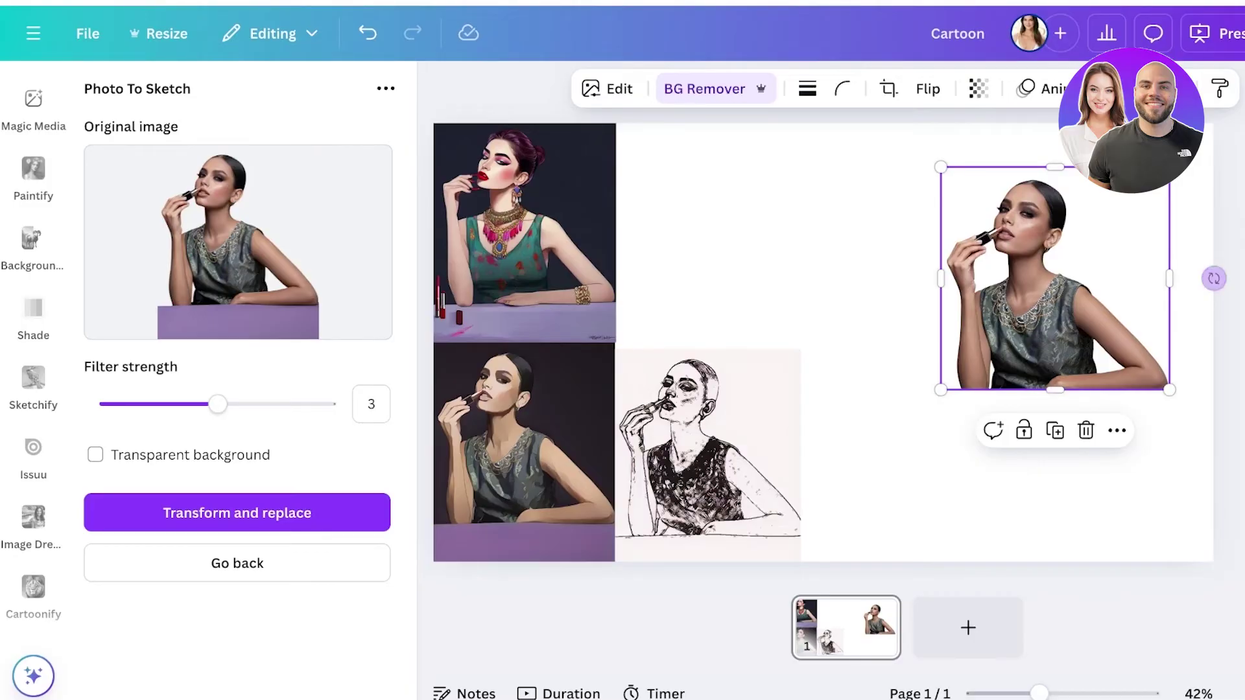
pyautogui.click(1191, 285)
pyautogui.moveTo(1055, 279); pyautogui.dragTo(1048, 313)
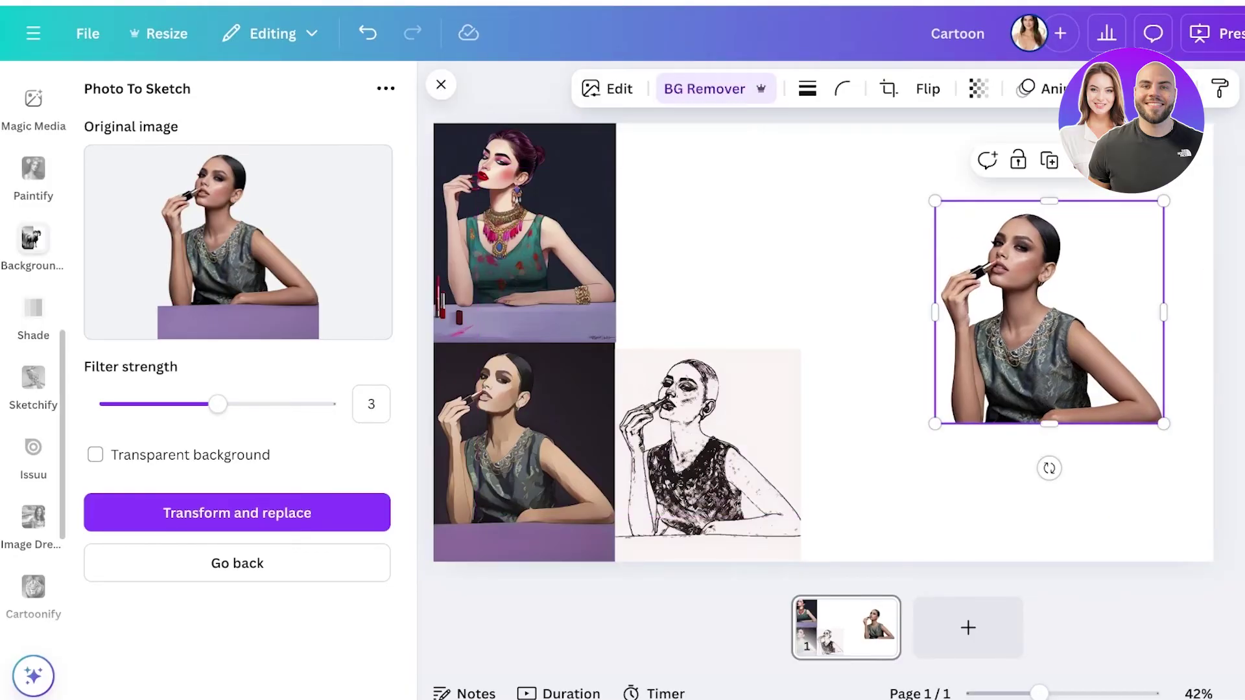
# Search the available apps for "cartoon" and view the Cartoonist app's details
pyautogui.scroll(10, 33, 239)
pyautogui.scroll(-3, 34, 373)
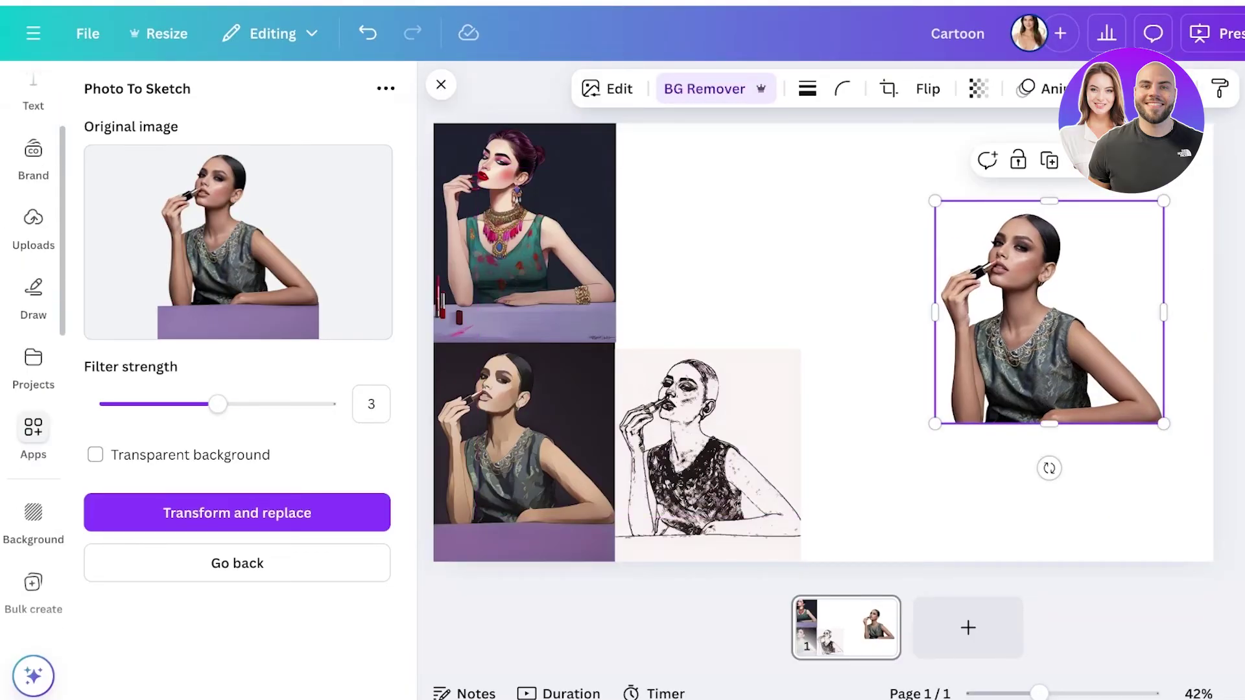
pyautogui.click(33, 433)
pyautogui.click(378, 96)
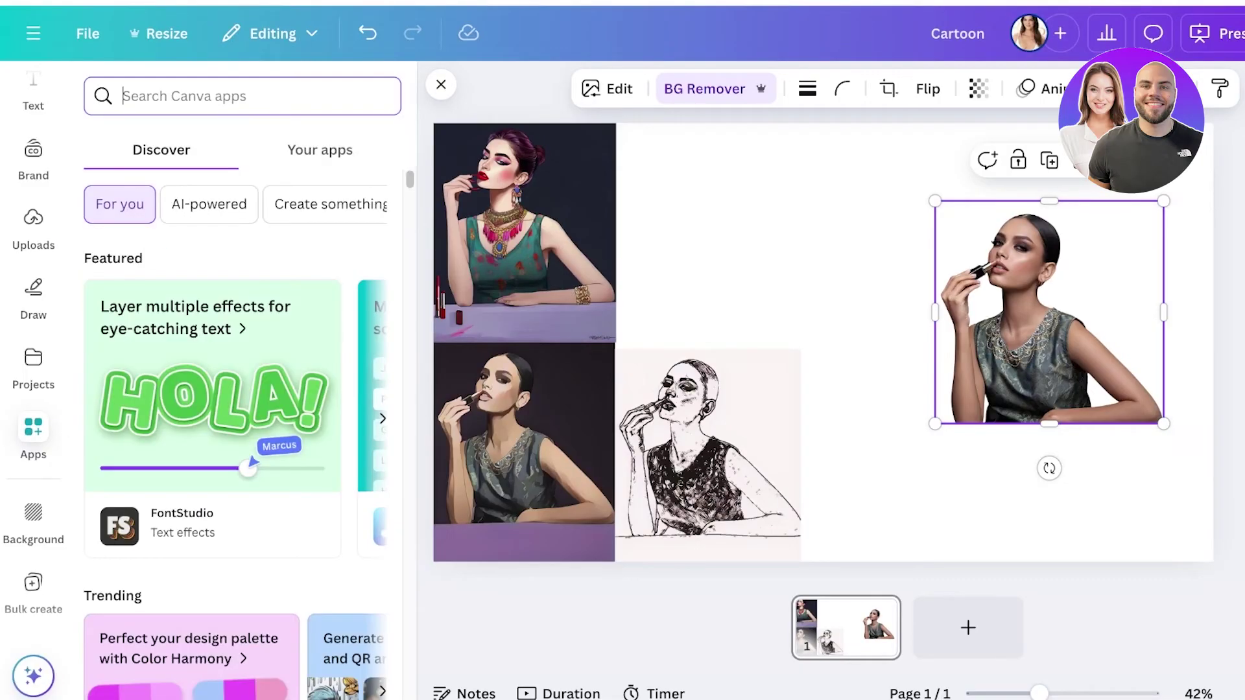
pyautogui.write('cartoon')
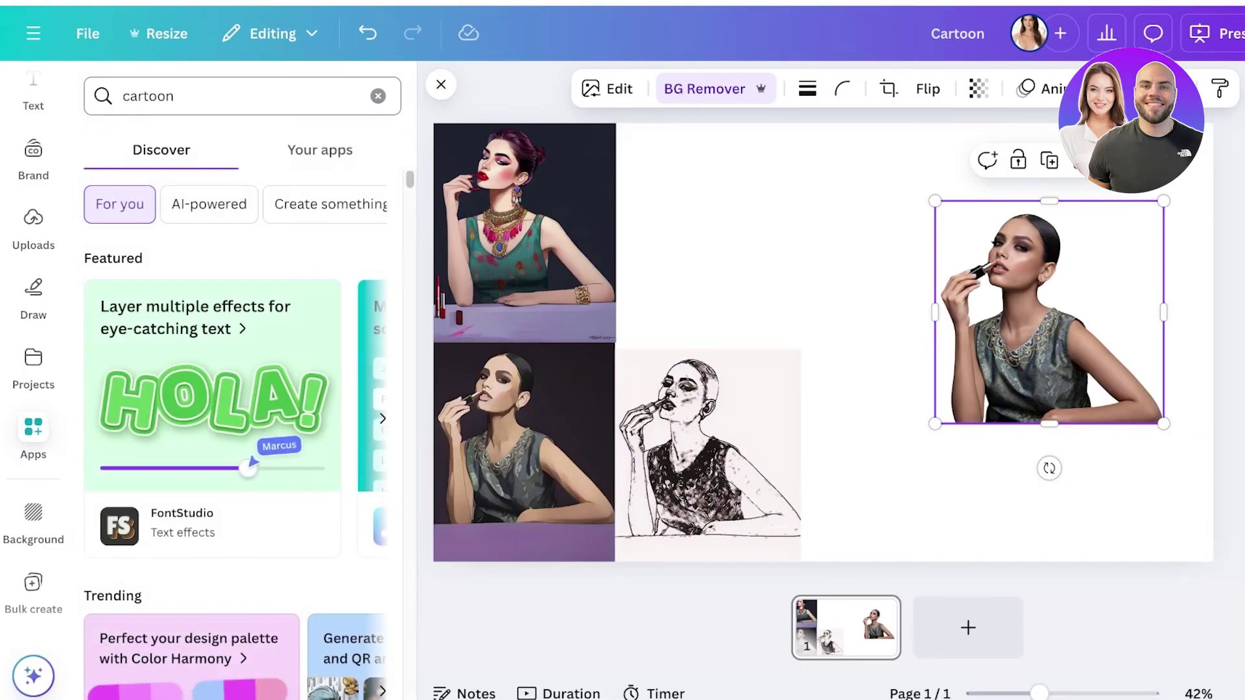
pyautogui.press('Return')
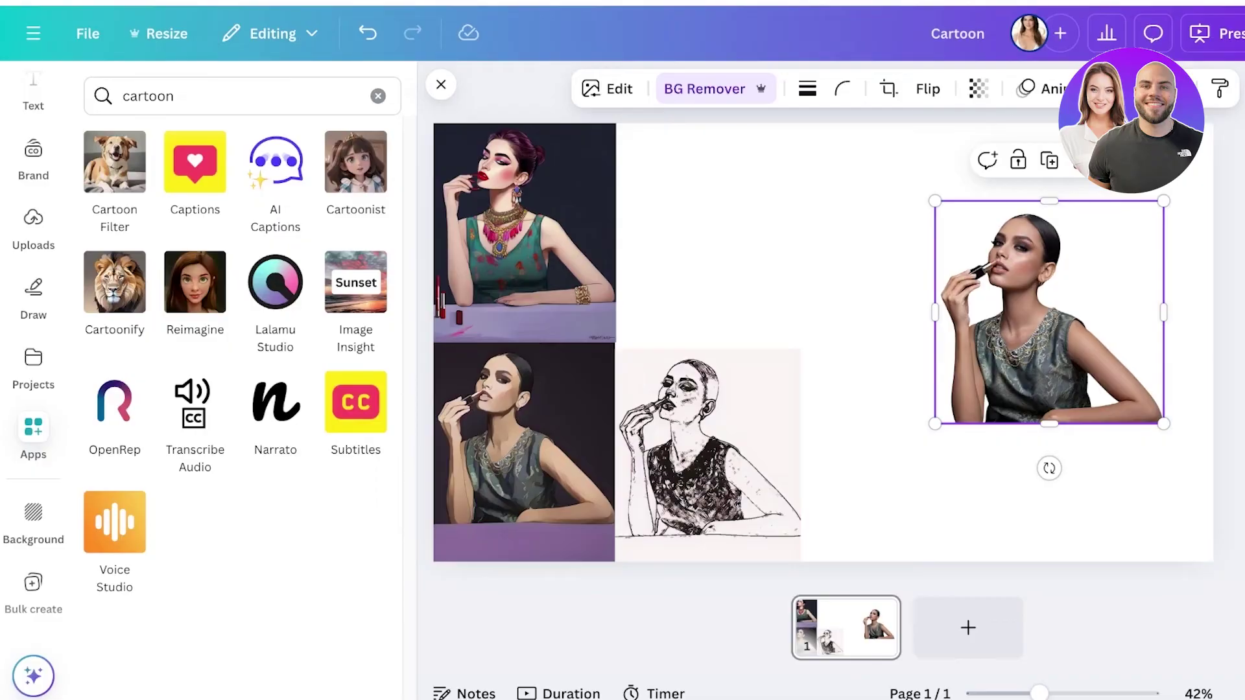
pyautogui.click(356, 162)
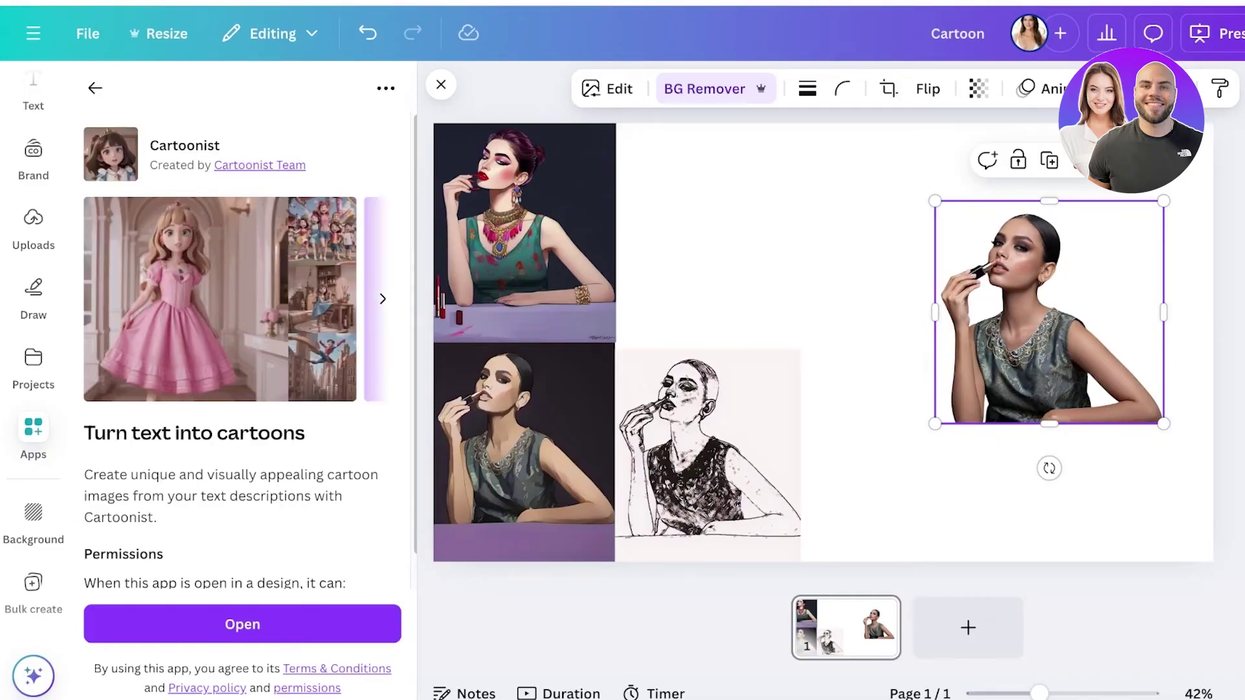
pyautogui.click(95, 88)
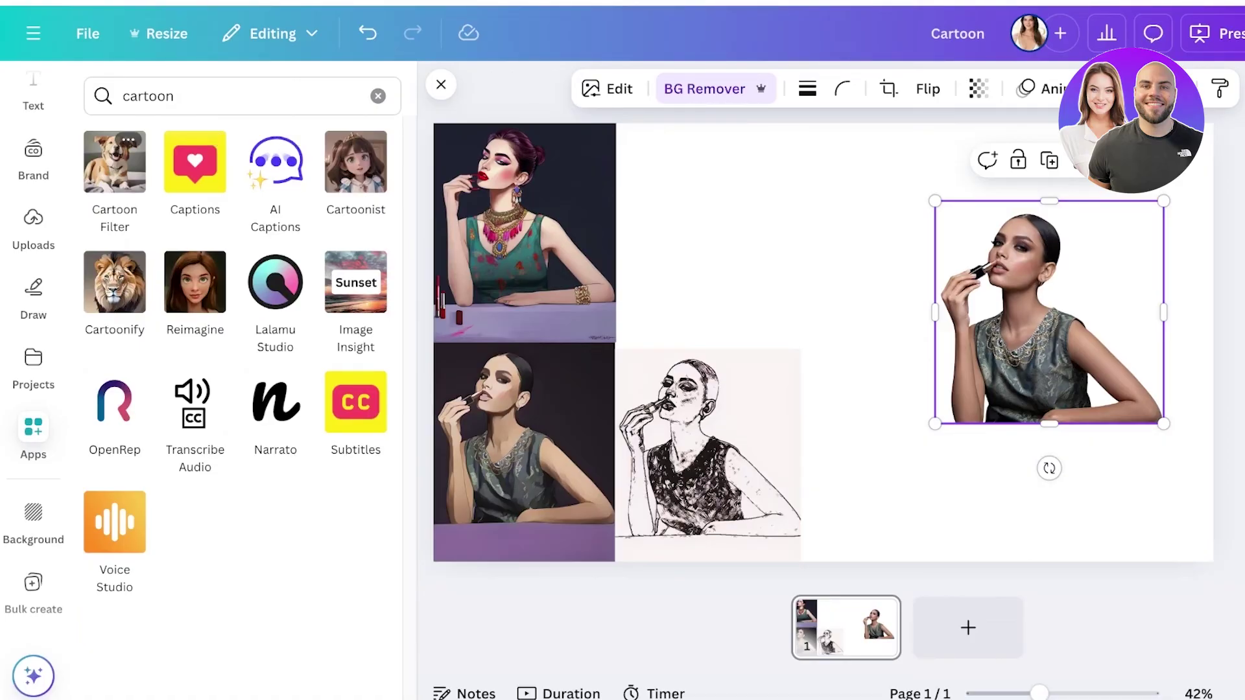
# Open the Cartoon Filter app and replace the cut-out photo with its cartoonized version
pyautogui.click(114, 162)
pyautogui.click(242, 623)
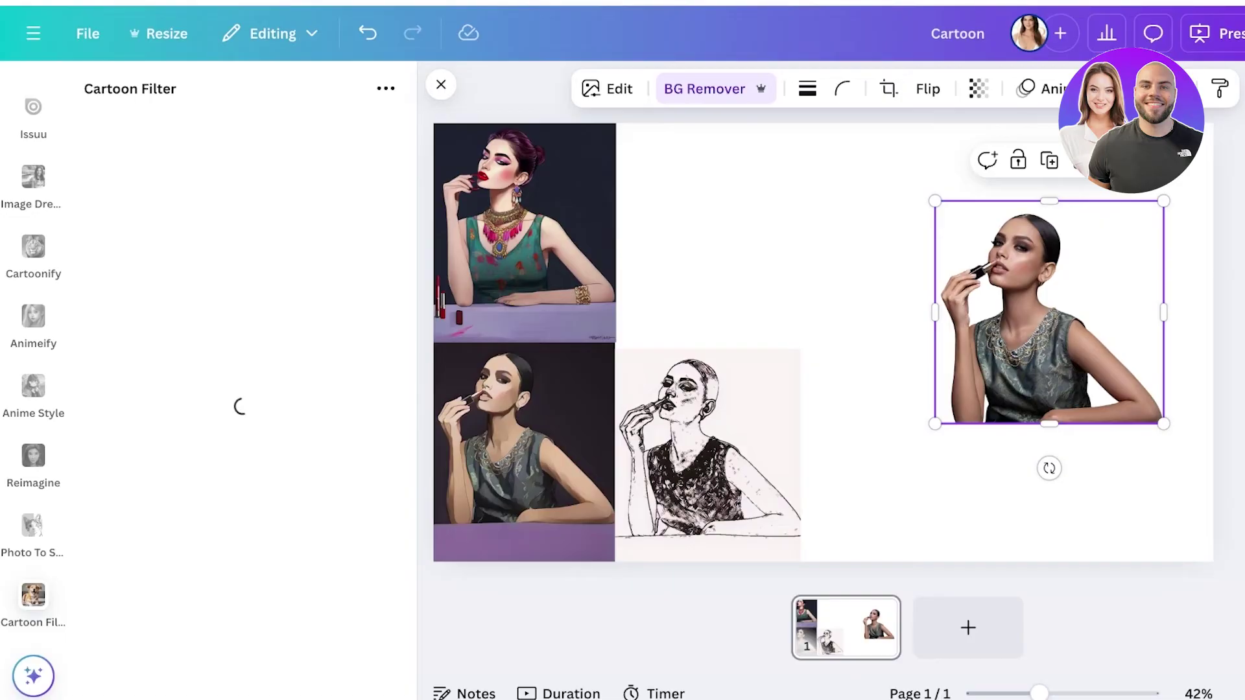
pyautogui.click(242, 200)
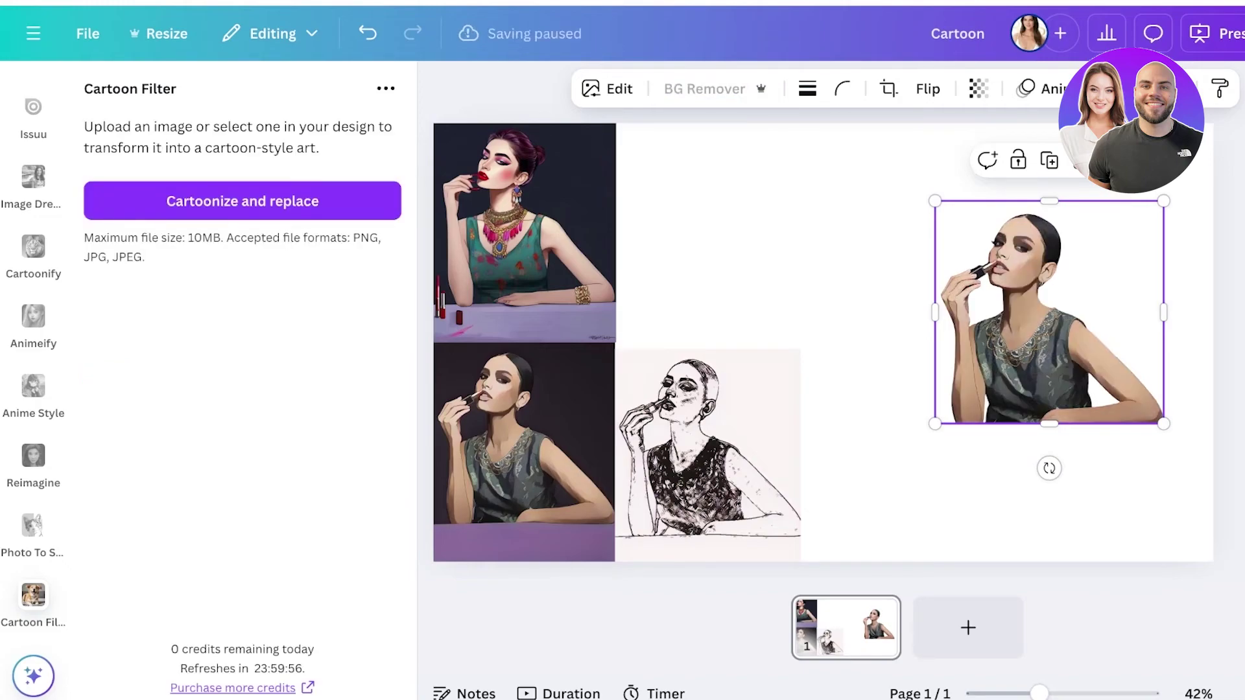
# Enlarge the cartoonized cut-out portrait and position it in the empty right half of the page
pyautogui.moveTo(649, 296); pyautogui.dragTo(823, 284)
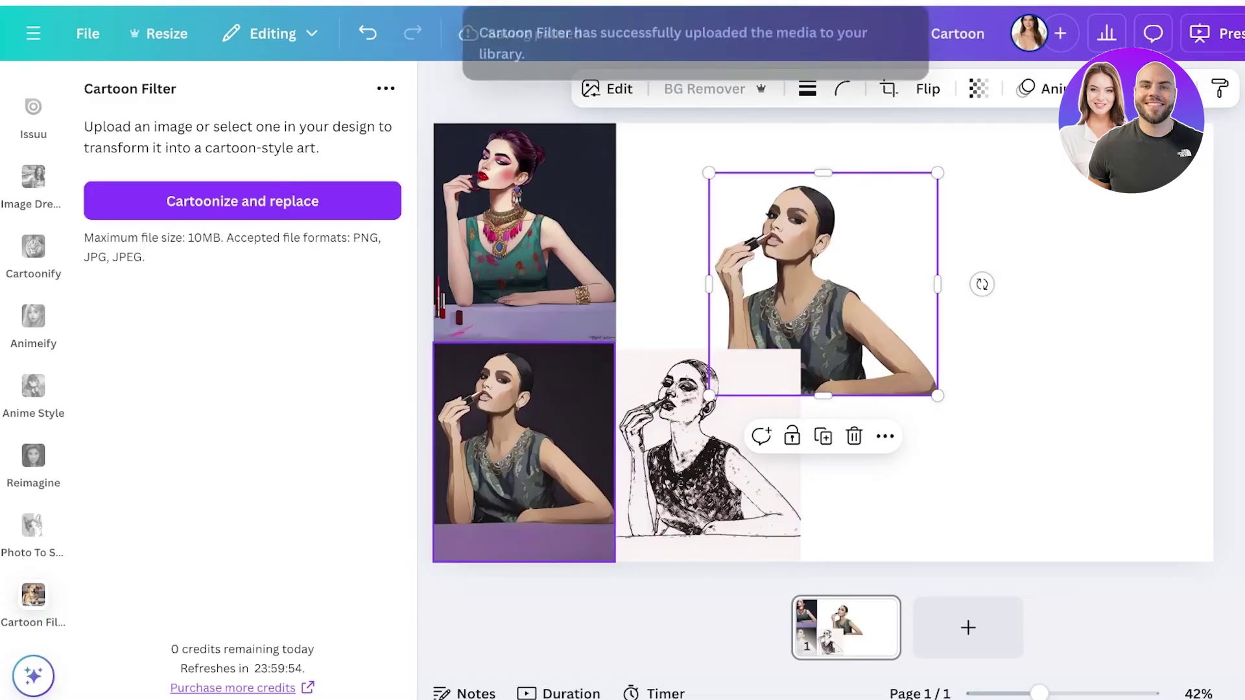
pyautogui.moveTo(822, 284); pyautogui.dragTo(987, 384)
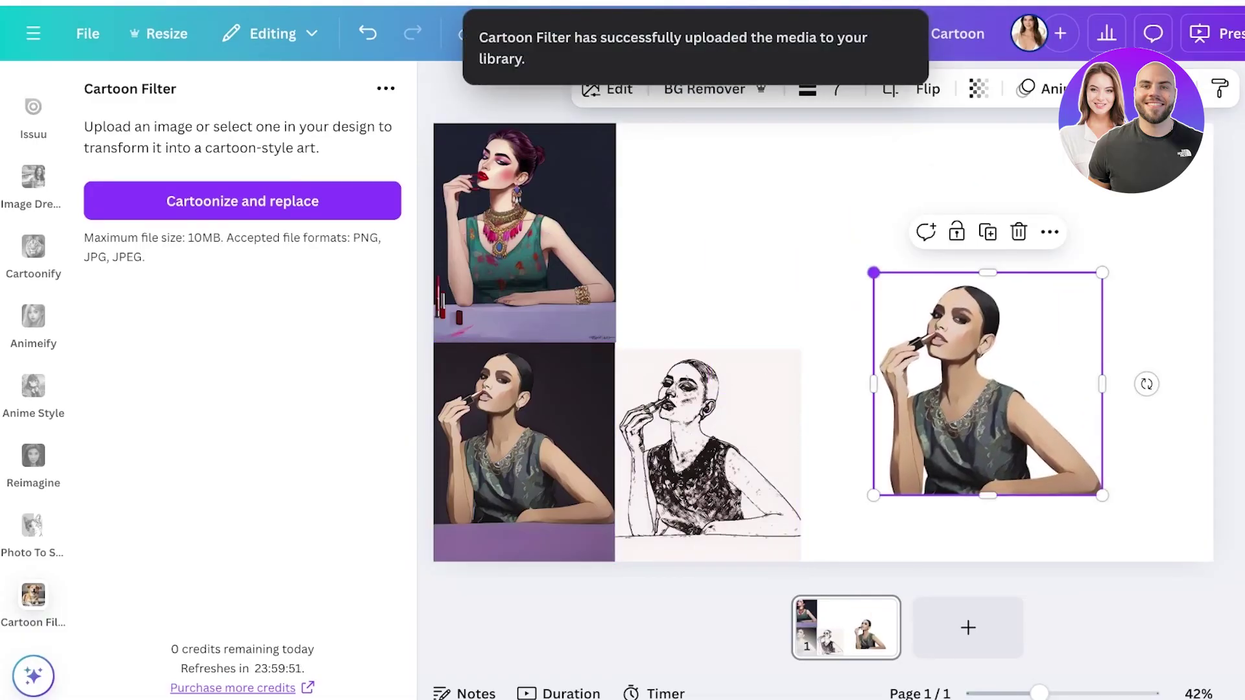
pyautogui.moveTo(873, 273); pyautogui.dragTo(817, 216)
pyautogui.moveTo(959, 356); pyautogui.dragTo(1026, 378)
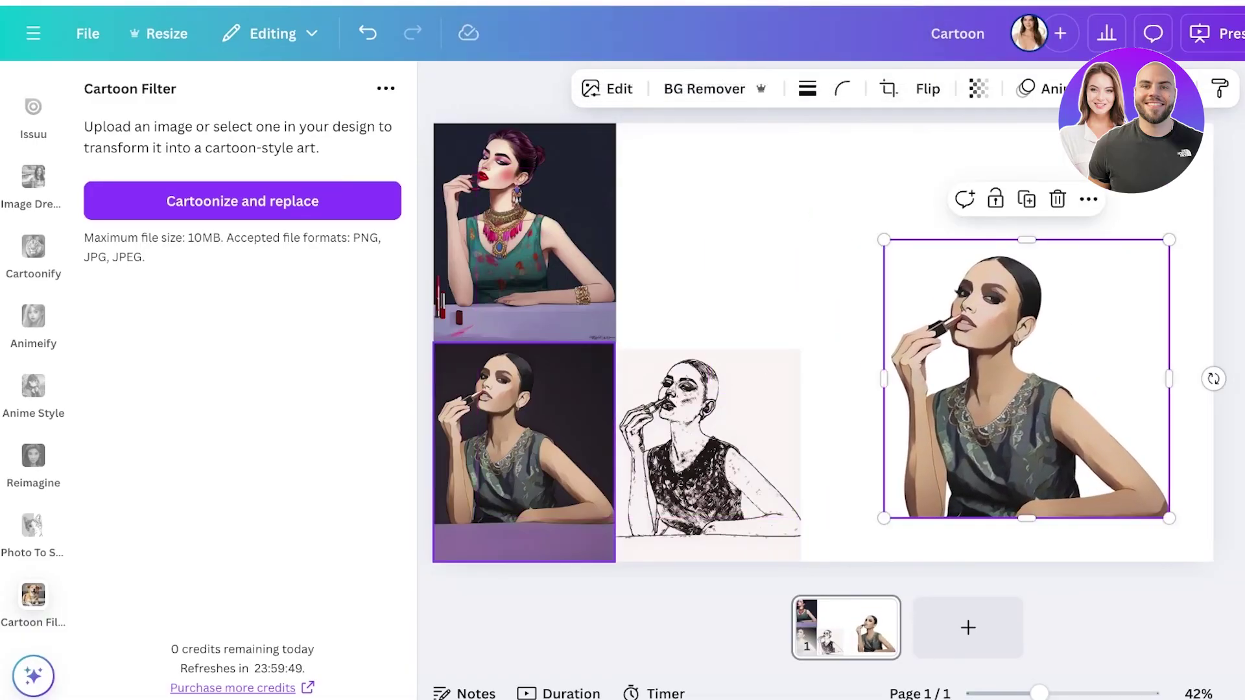
pyautogui.moveTo(524, 452)
pyautogui.mouseDown()
pyautogui.moveTo(798, 333)
pyautogui.moveTo(778, 259)
pyautogui.moveTo(813, 232)
pyautogui.moveTo(539, 439)
pyautogui.mouseUp()
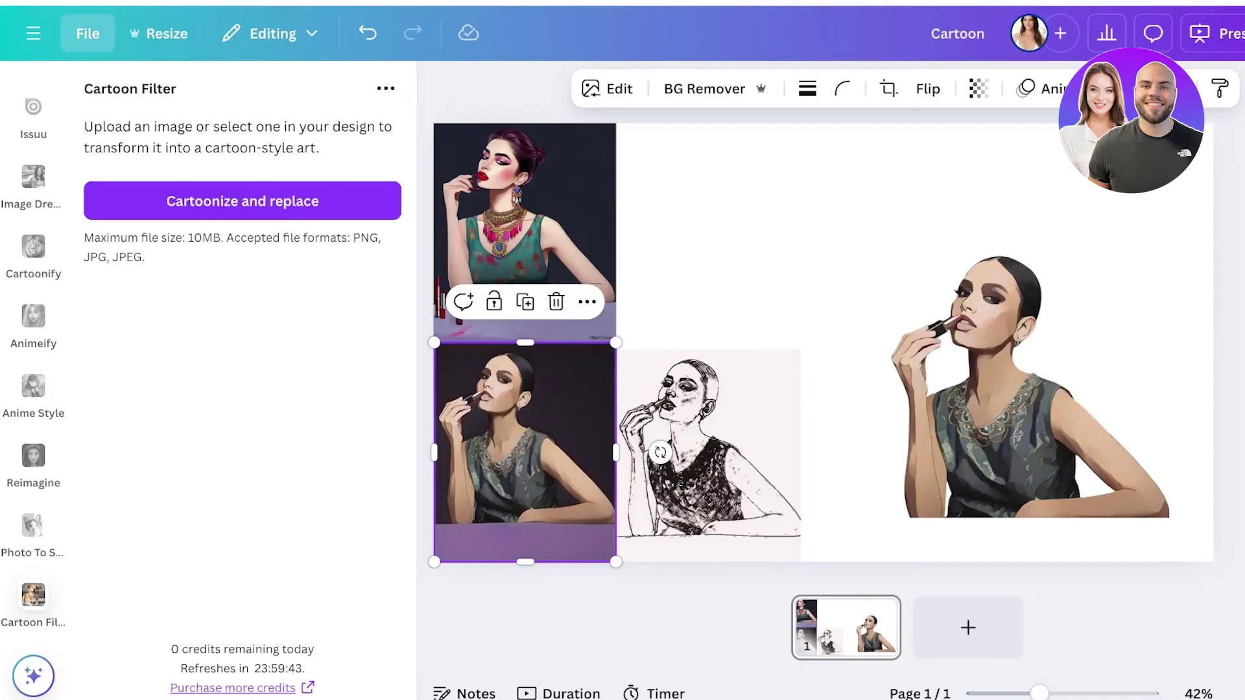
pyautogui.click(88, 33)
pyautogui.press('Escape')
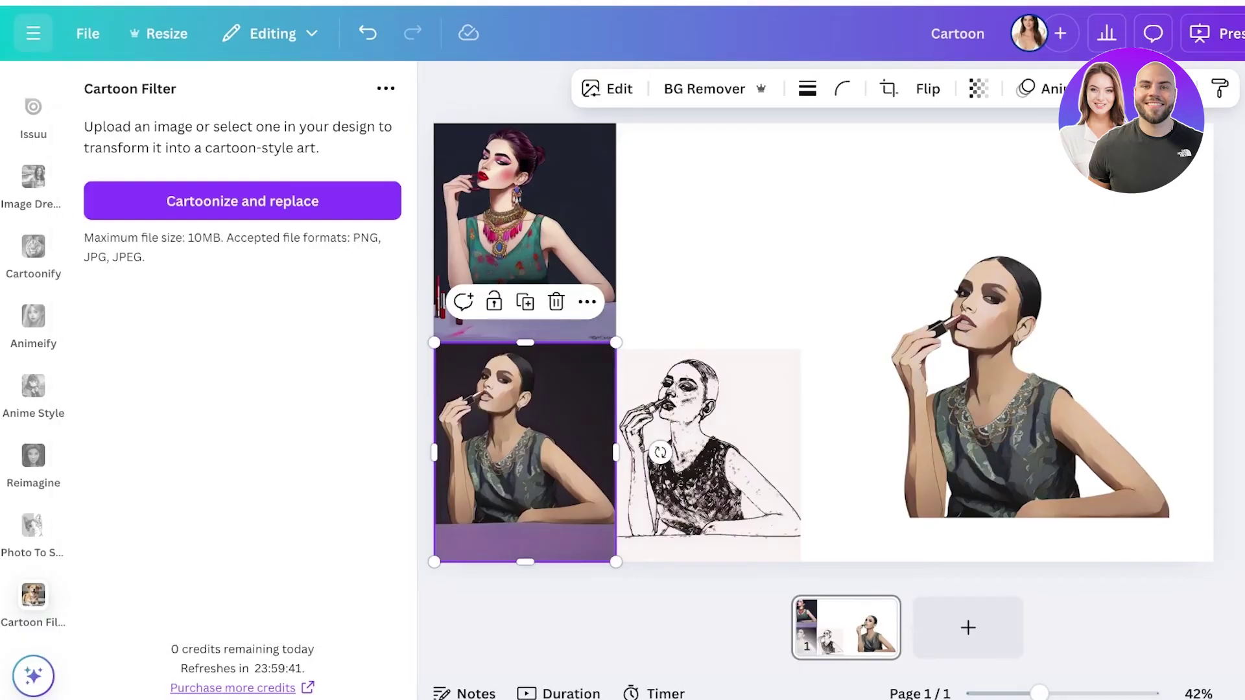
# Return to the home page and open the recent "Minimal Typographic, Digital Painting Ancient Landscape" wallpaper design
pyautogui.click(33, 33)
pyautogui.click(29, 42)
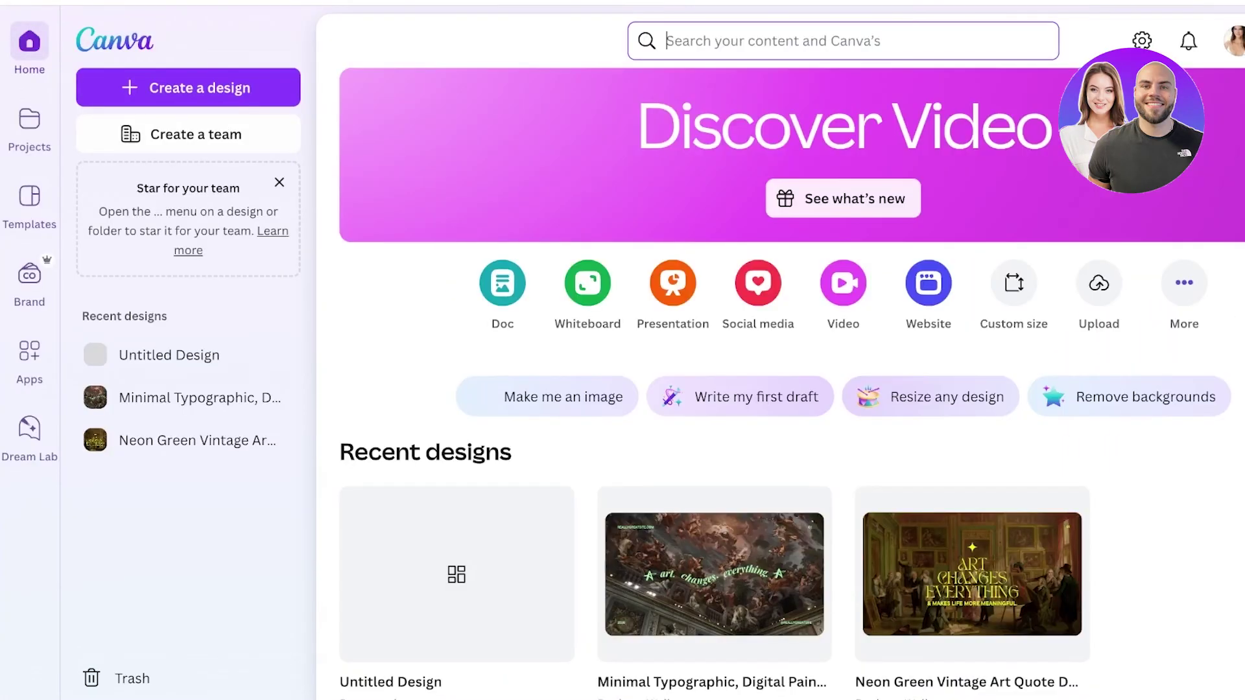
pyautogui.scroll(-3, 972, 406)
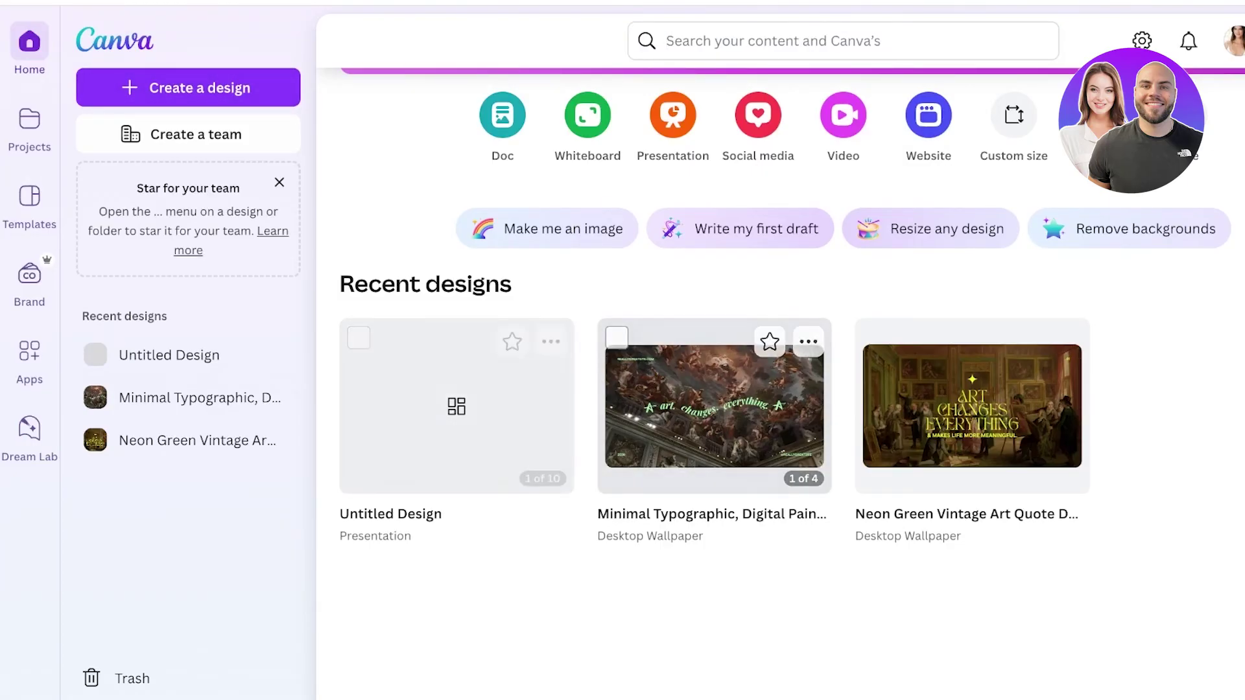
pyautogui.scroll(1, 791, 315)
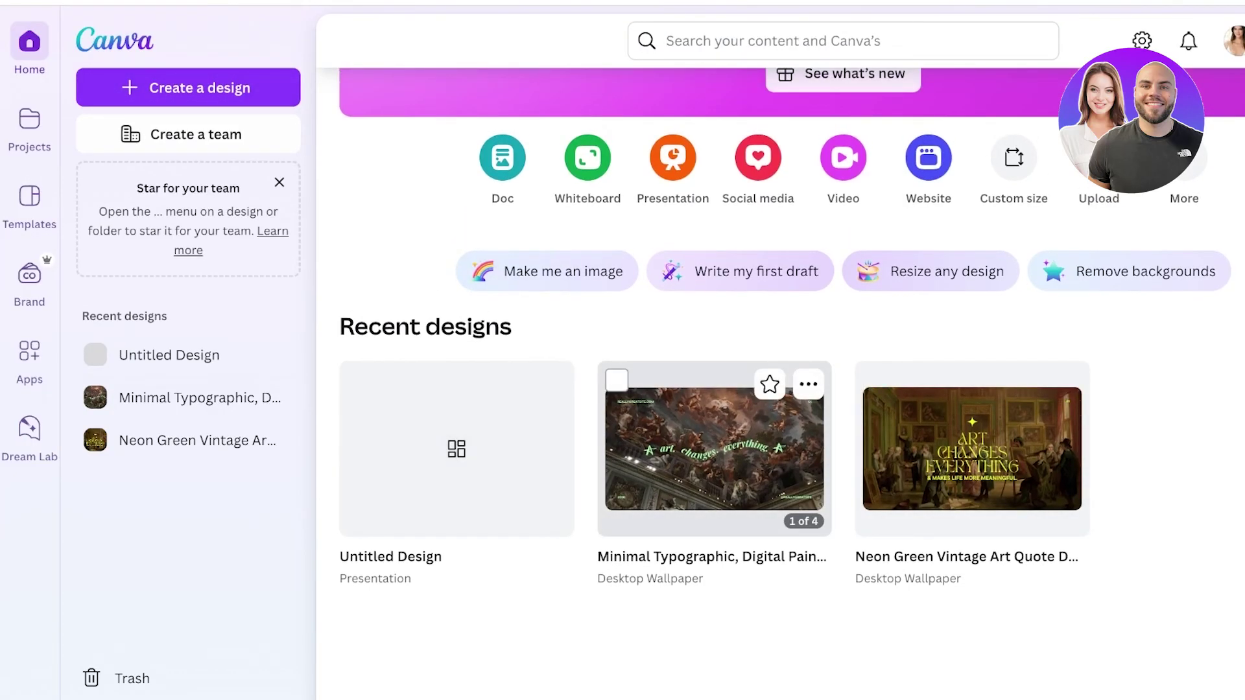
pyautogui.click(713, 449)
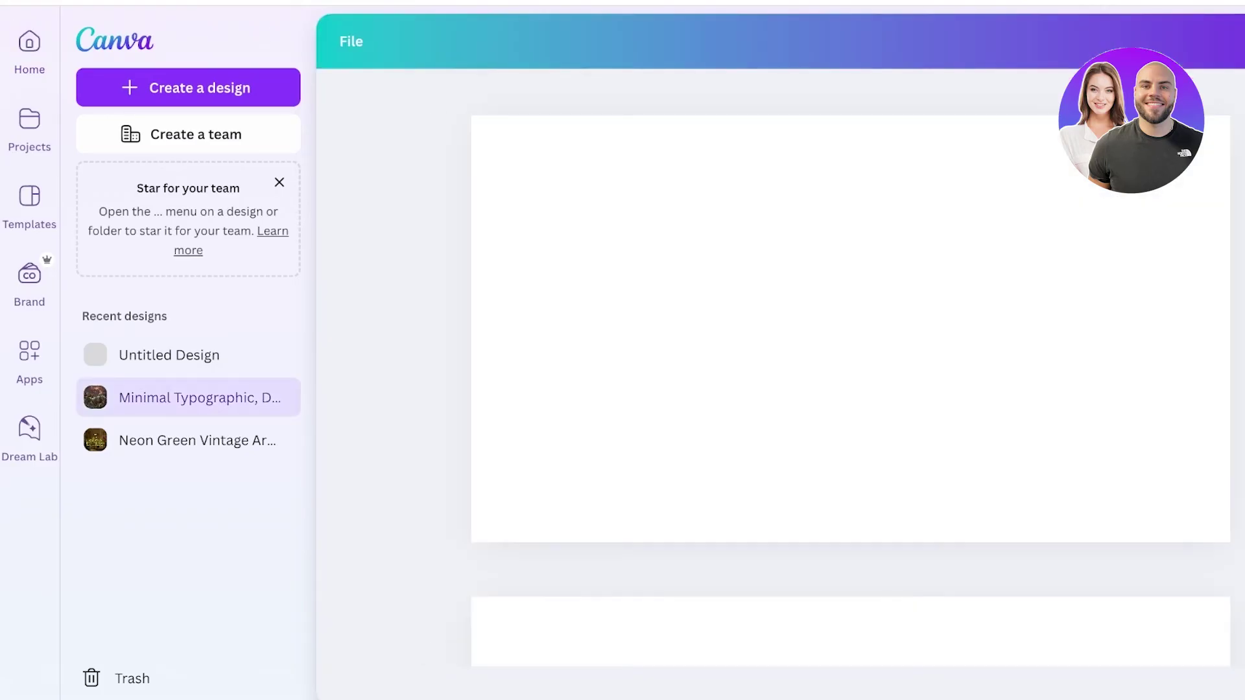
# Edit the "art." text on page 1 of the wallpaper design and duplicate the page
pyautogui.scroll(-4, 945, 363)
pyautogui.scroll(-10, 849, 368)
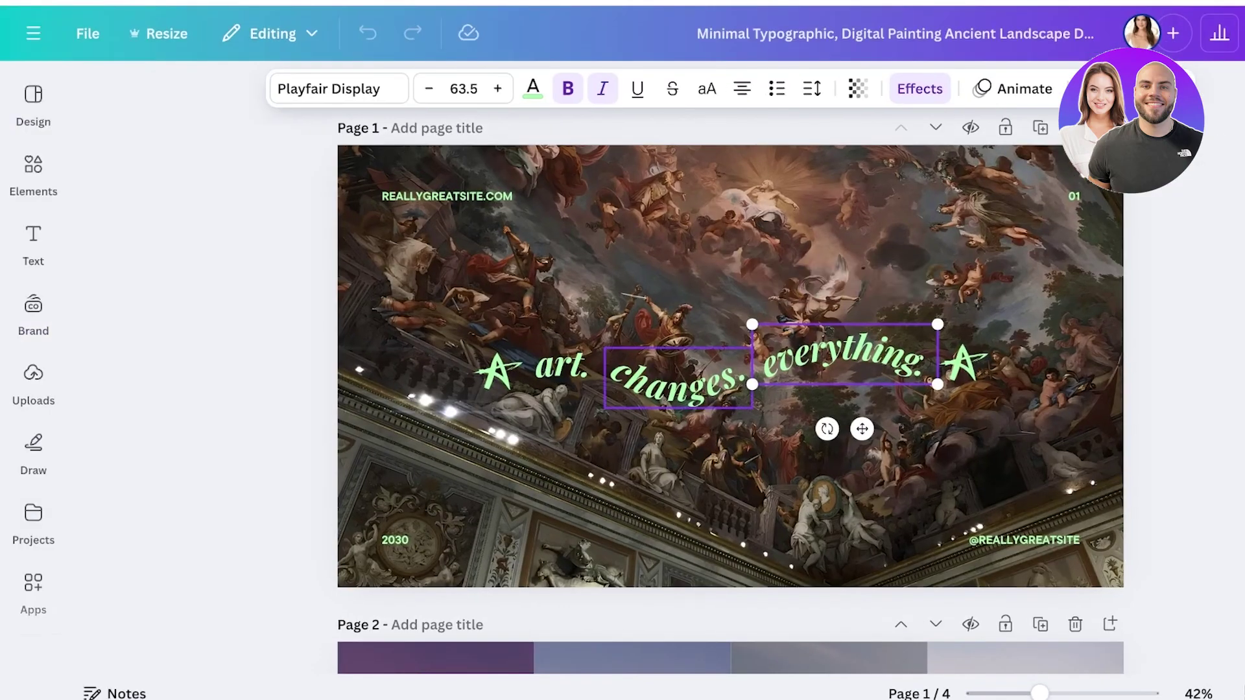
pyautogui.click(564, 358)
pyautogui.doubleClick(564, 363)
pyautogui.write('a')
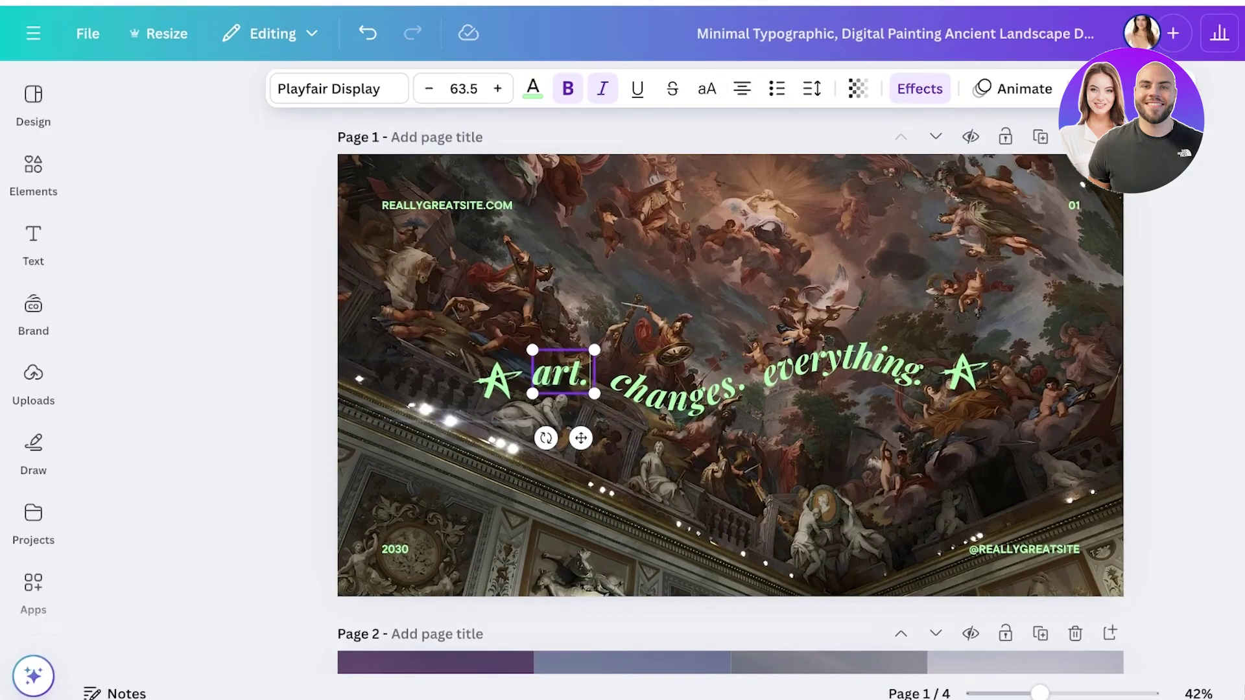
pyautogui.click(1040, 136)
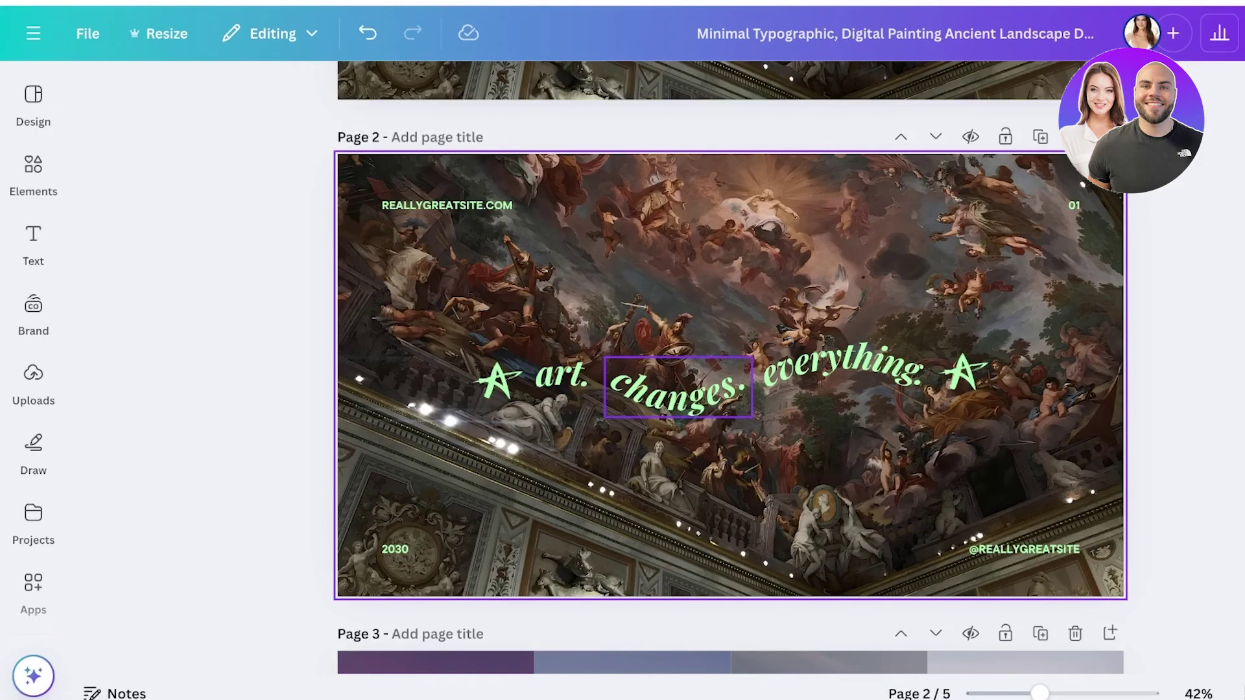
# On page 2, replace "art." with "Cartoonized" and "everything." with "images", placing "changes." below them and "images" slightly lower beside "Cartoonized"
pyautogui.click(563, 371)
pyautogui.click(562, 371)
pyautogui.write('A')
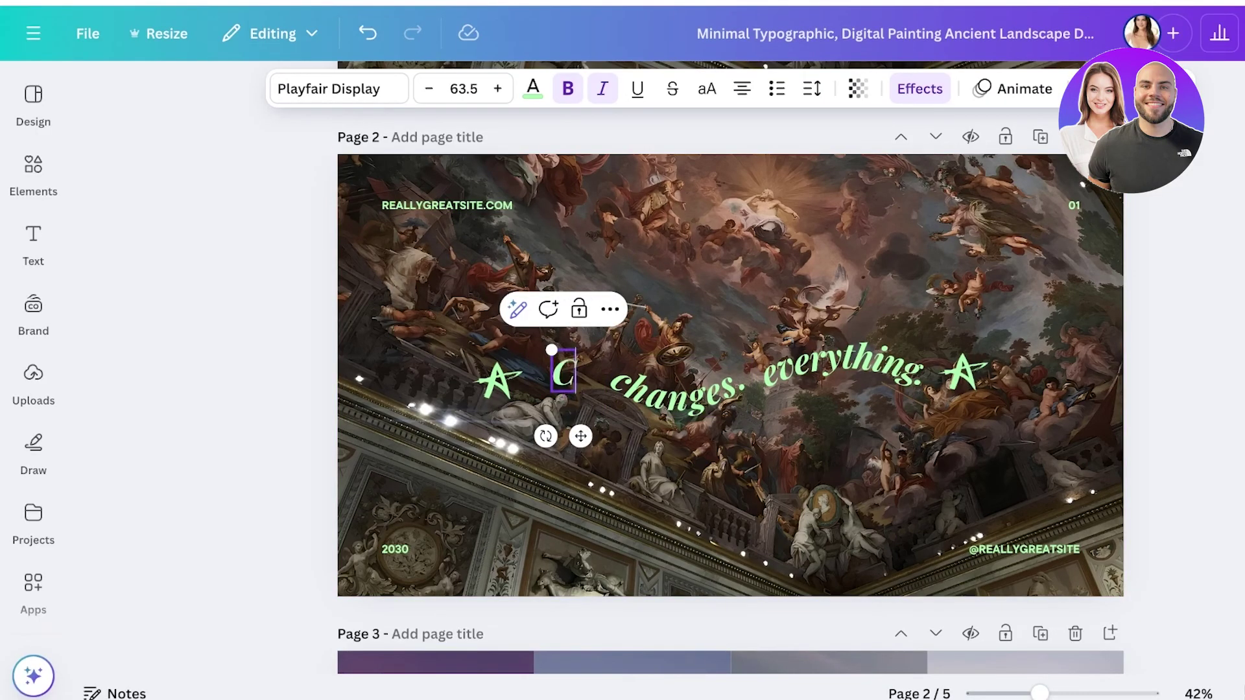
pyautogui.write('artoonized')
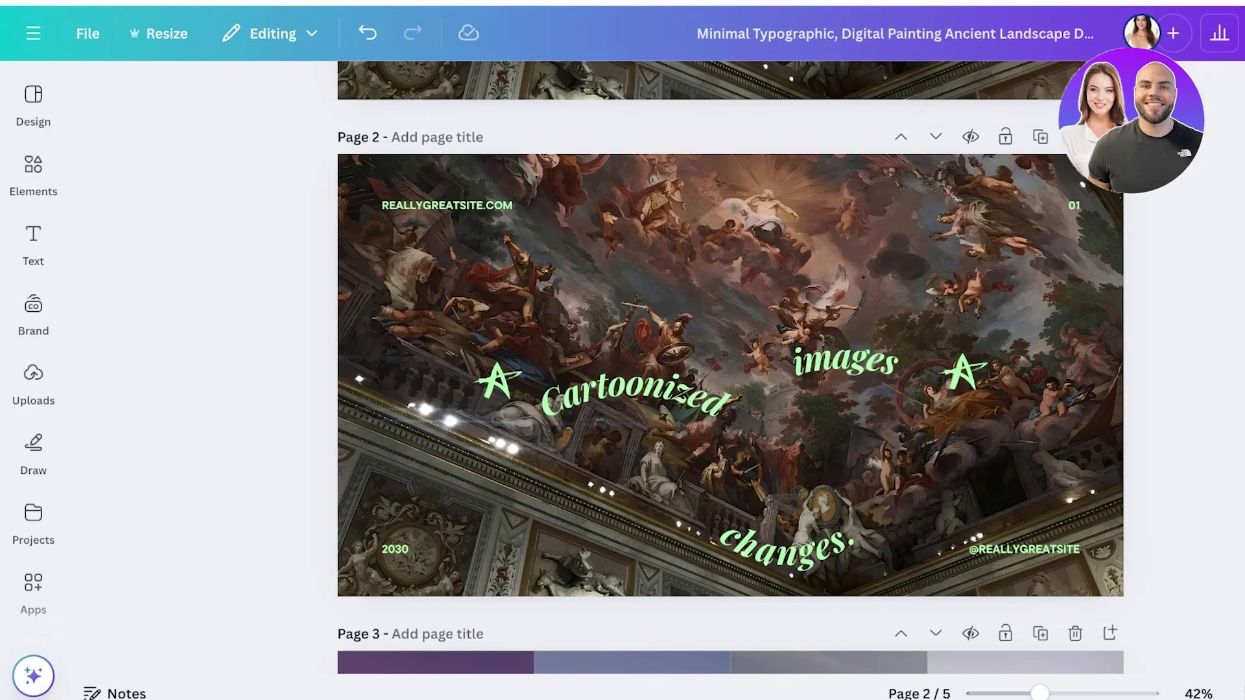
pyautogui.moveTo(842, 358); pyautogui.dragTo(834, 375)
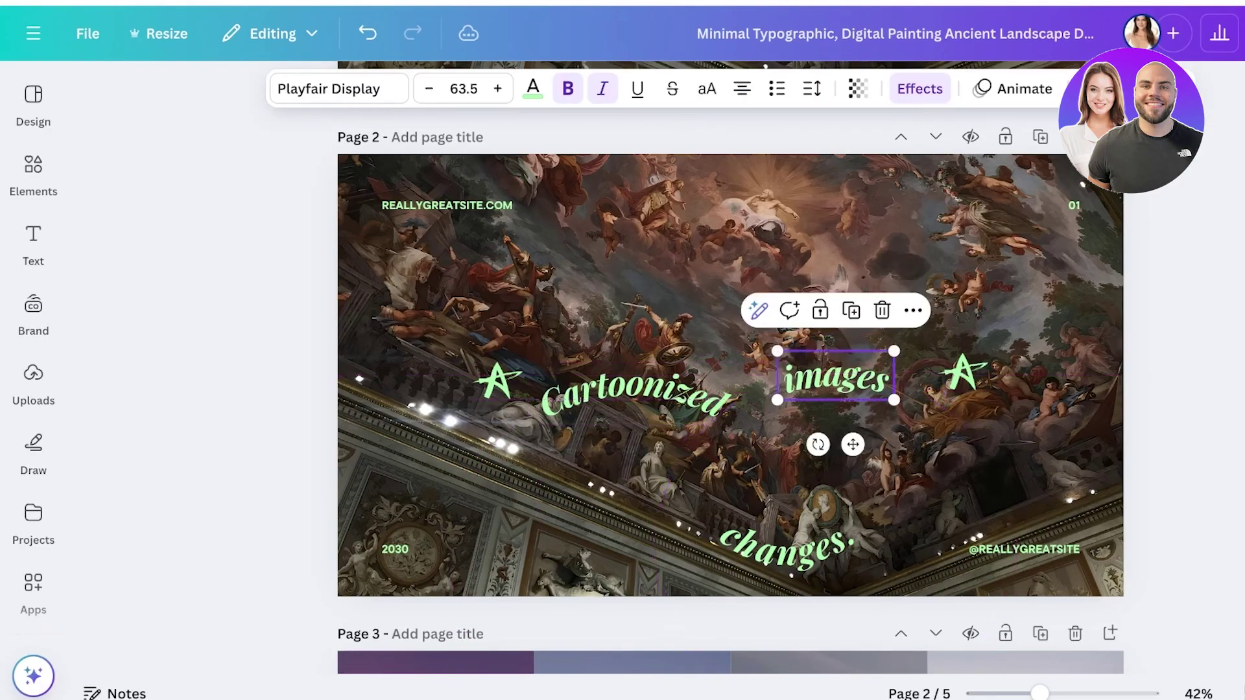
# Look through the other pages of the wallpaper design and return to the home page
pyautogui.scroll(-7, 834, 375)
pyautogui.scroll(3, 835, 376)
pyautogui.scroll(-7, 834, 376)
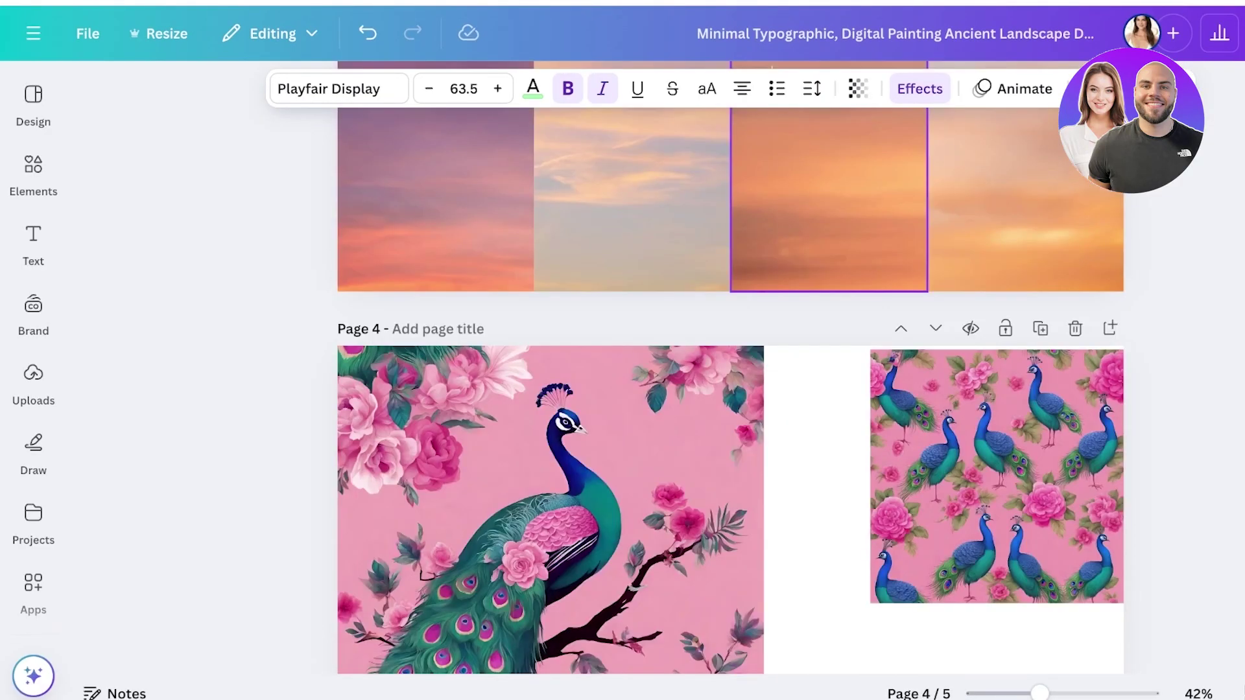
pyautogui.scroll(8, 835, 375)
pyautogui.scroll(8, 730, 367)
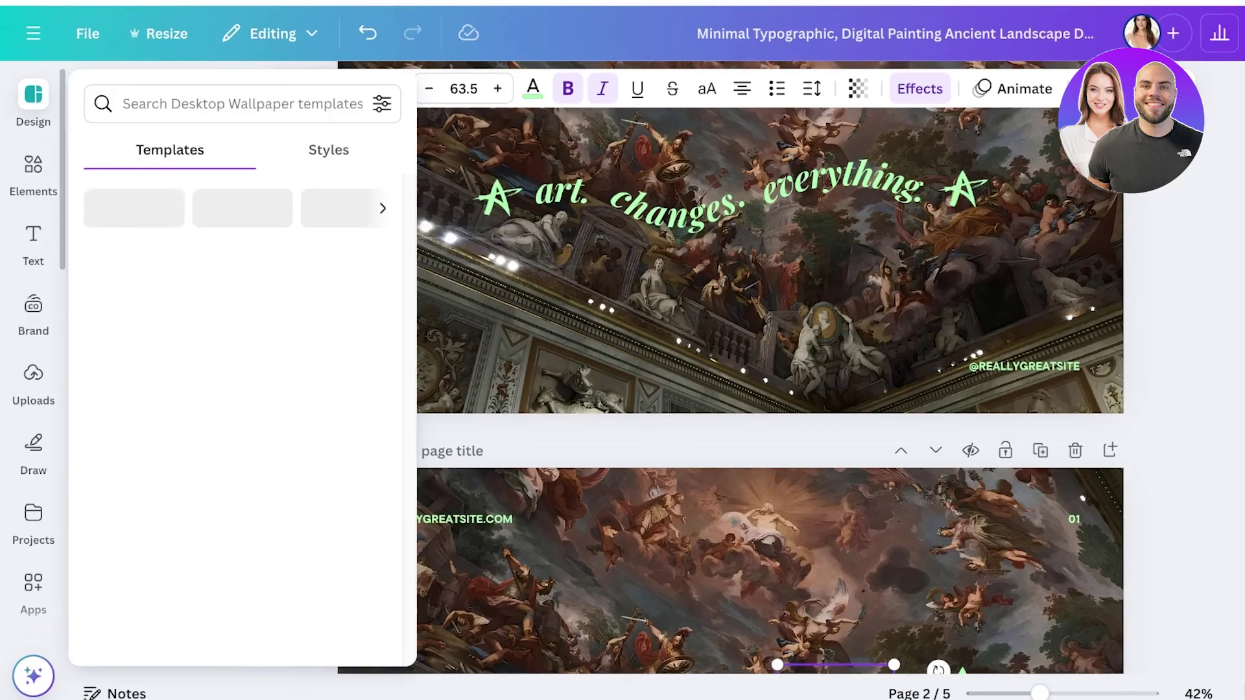
pyautogui.click(33, 33)
pyautogui.click(29, 49)
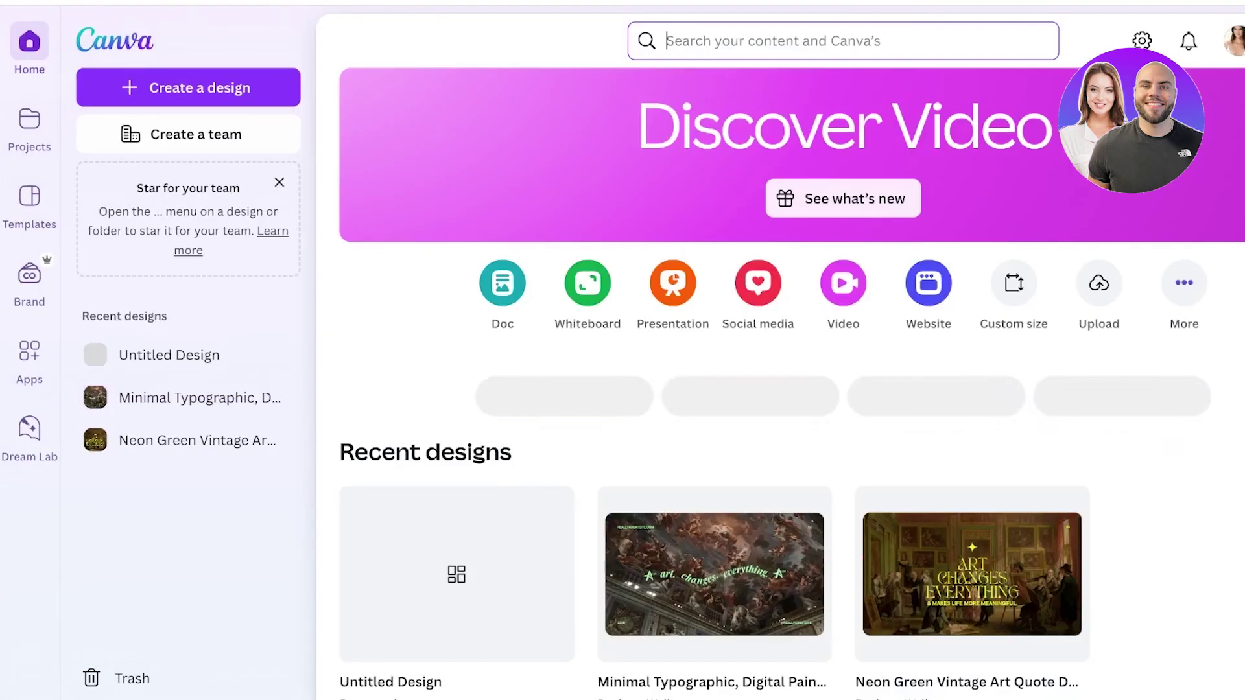